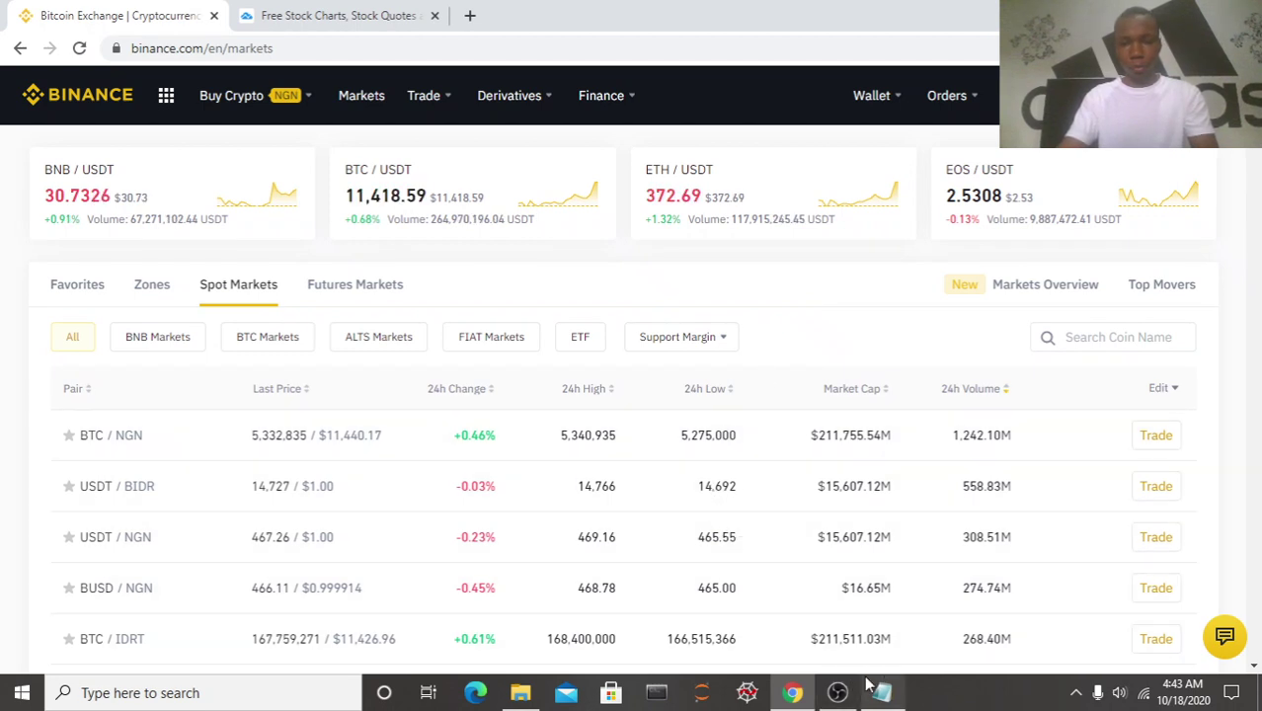
- Open the OCO lesson notes in Notepad and highlight the '1. WHAT IS OCO' heading
left_click(878, 688)
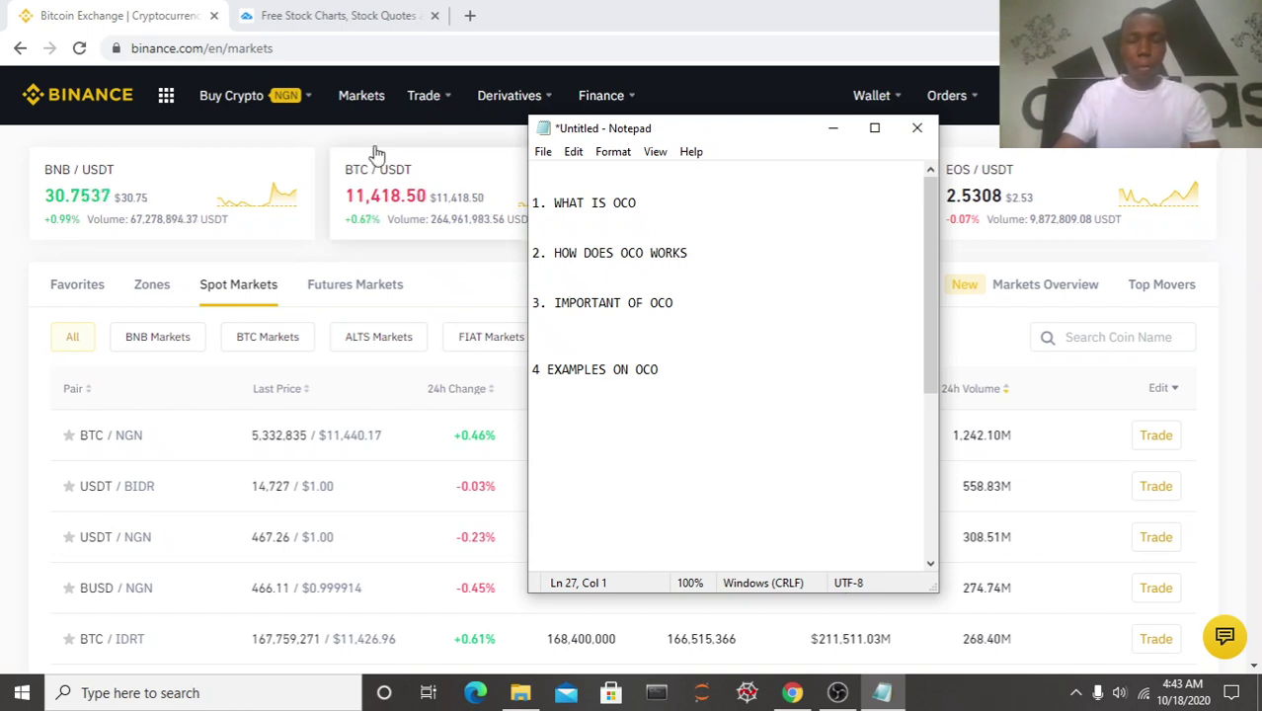
mouse_move(466, 89)
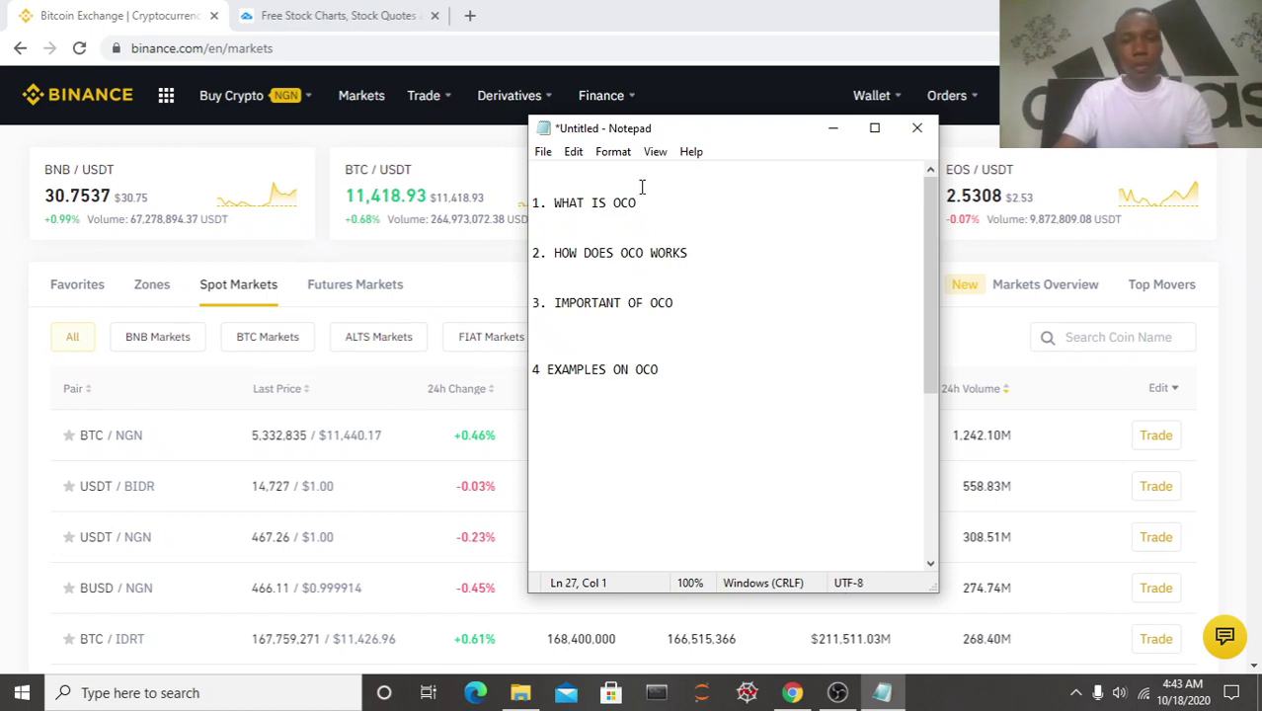
left_click(533, 203)
left_click(556, 204, "shift")
left_click_drag(555, 204, 693, 209)
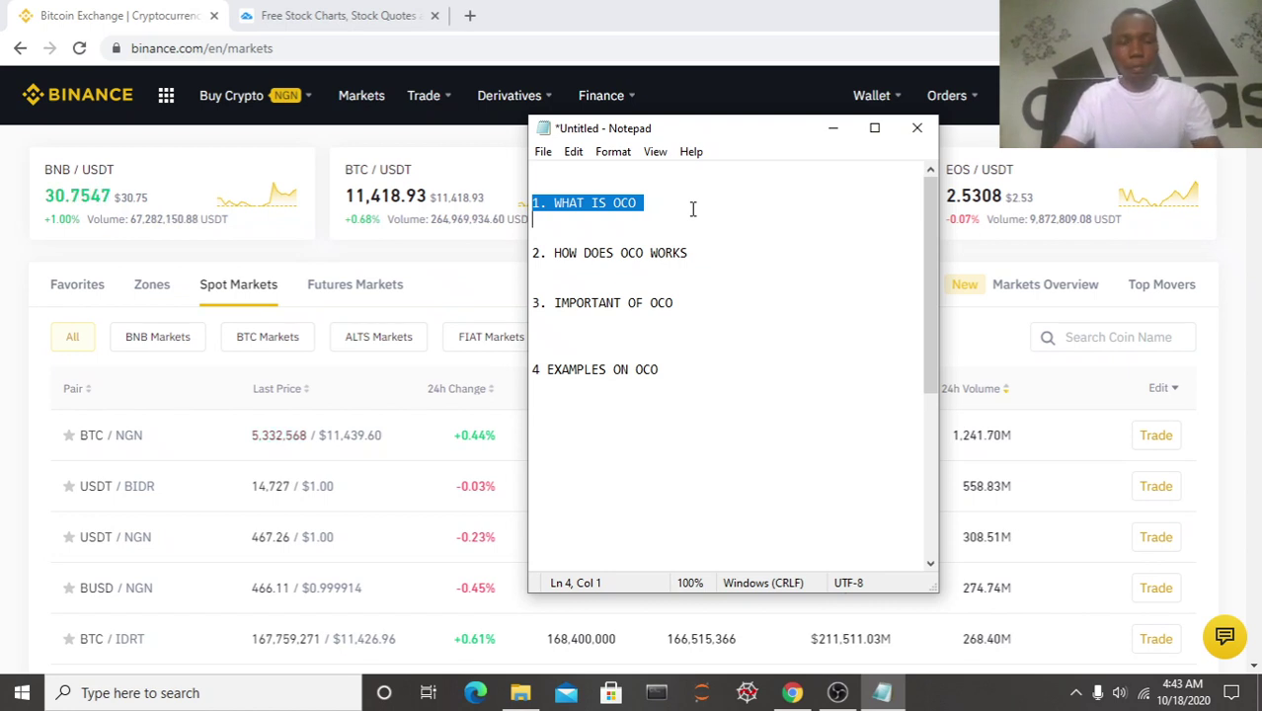
left_click(692, 209)
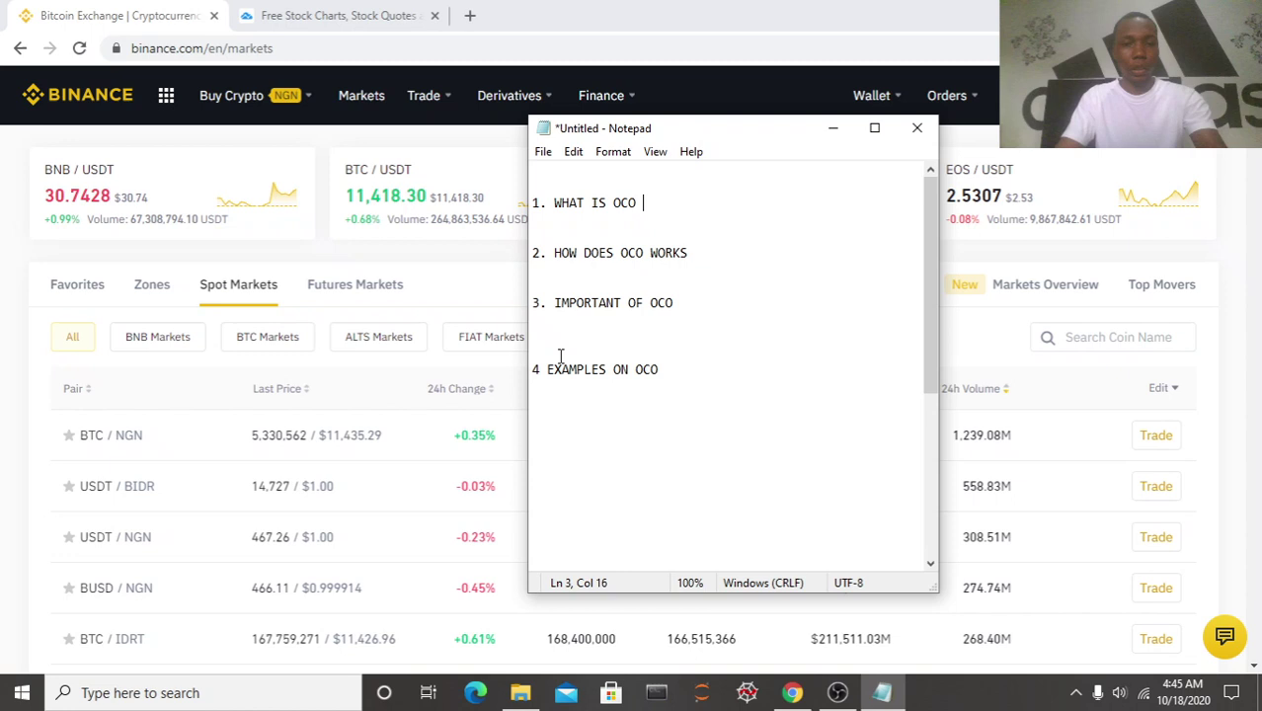
- Scroll the notes down to the ABiTrader XLM signal, briefly highlighting the 'Market price' buy line
left_click_drag(659, 369, 548, 369)
left_click(792, 338)
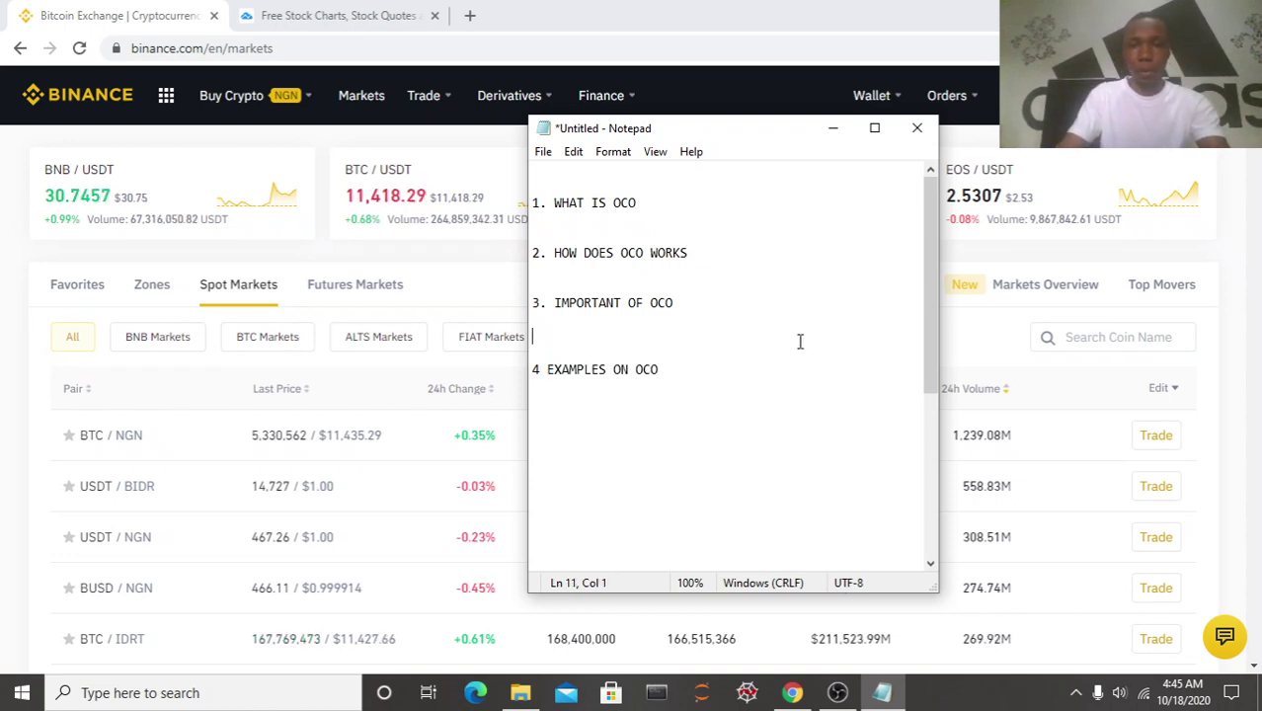
scroll(811, 277, "down", 5)
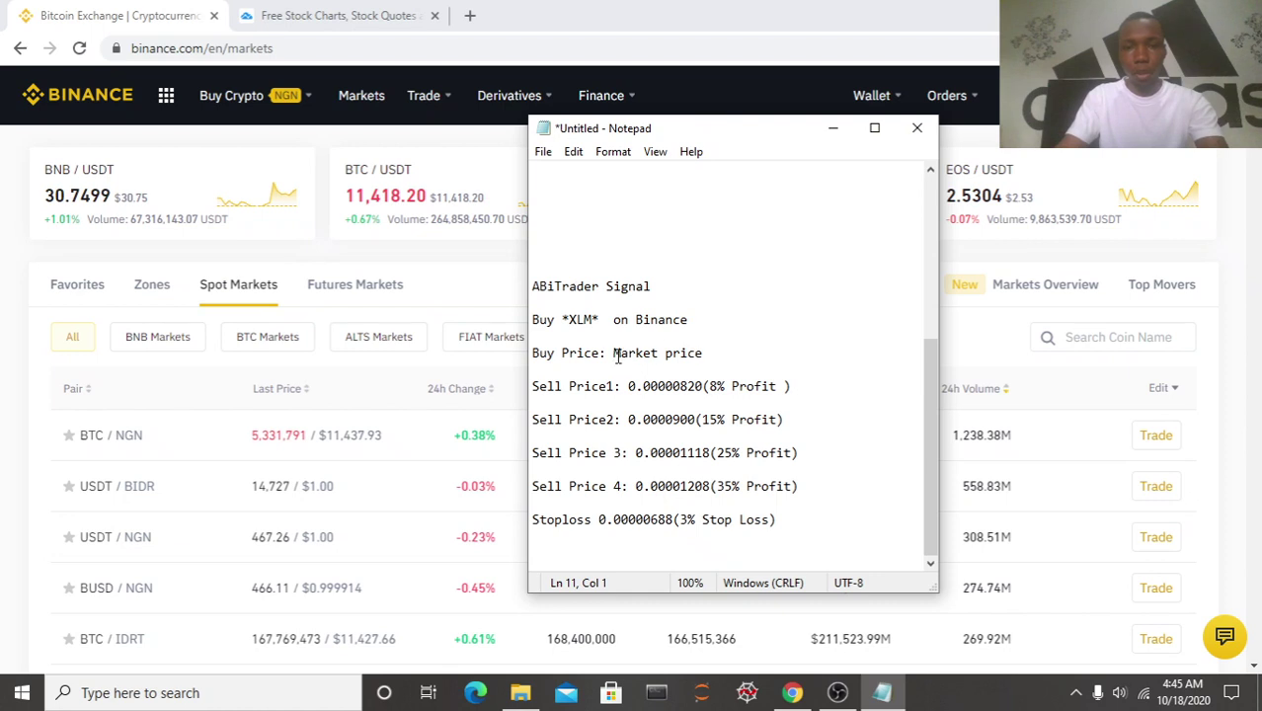
left_click_drag(613, 355, 710, 352)
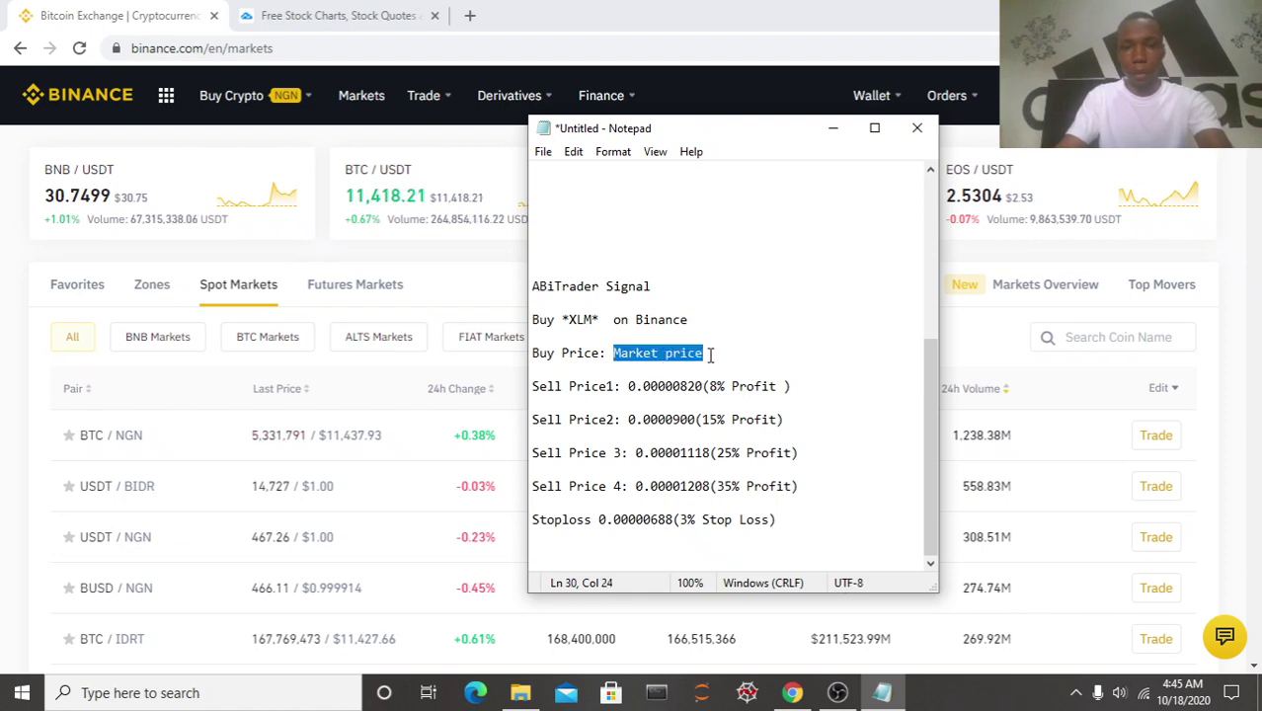
left_click(742, 340)
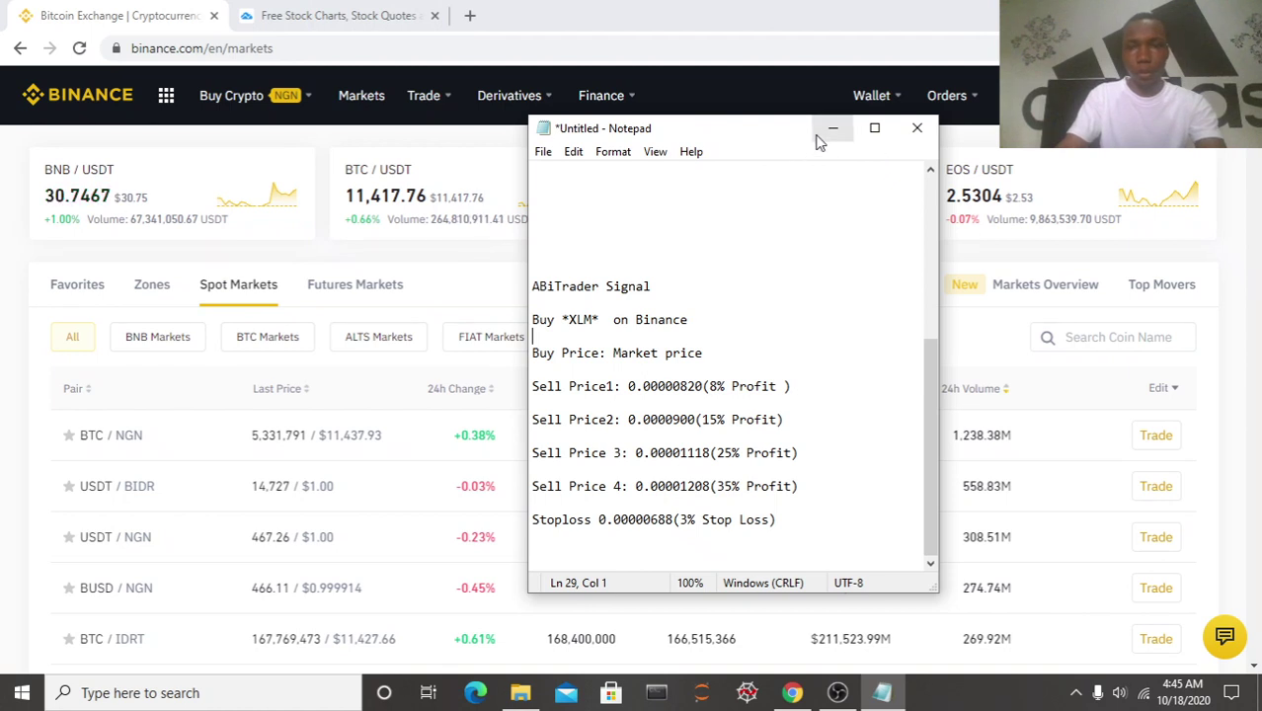
- Search the Binance markets for 'xlm' and open the XLM/BTC pair
left_click(831, 129)
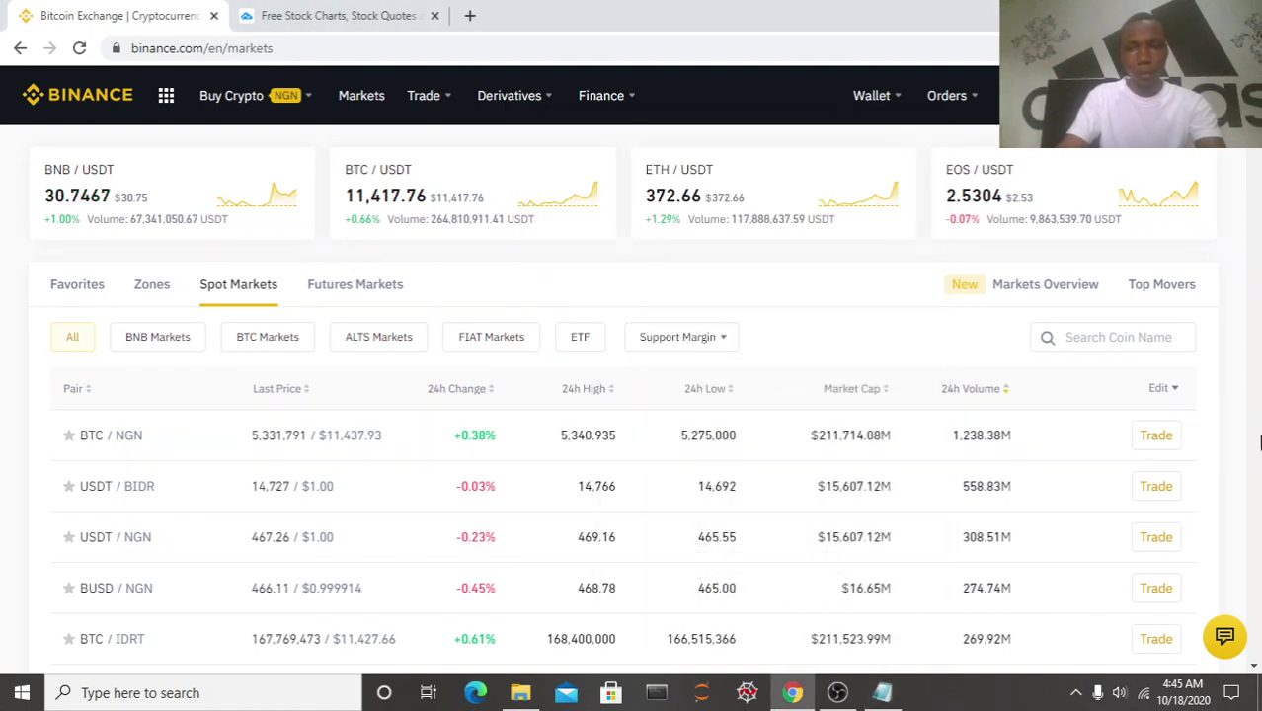
left_click(1076, 328)
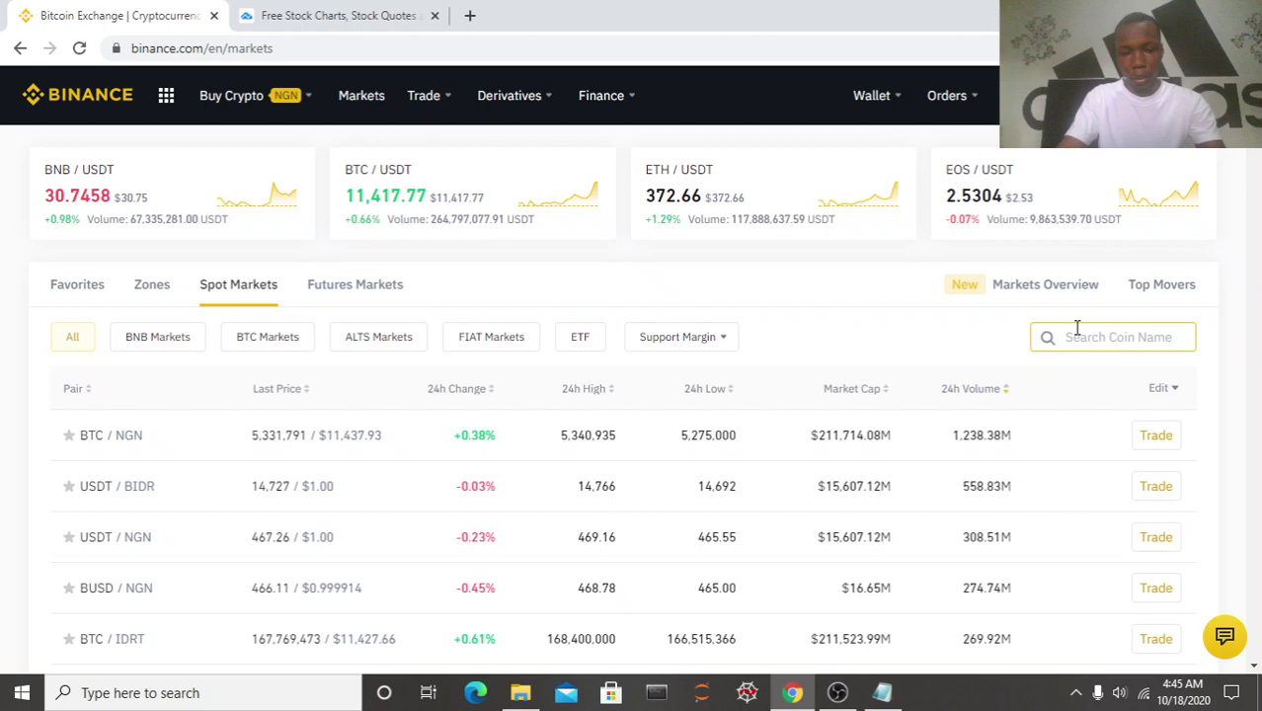
type("xlm")
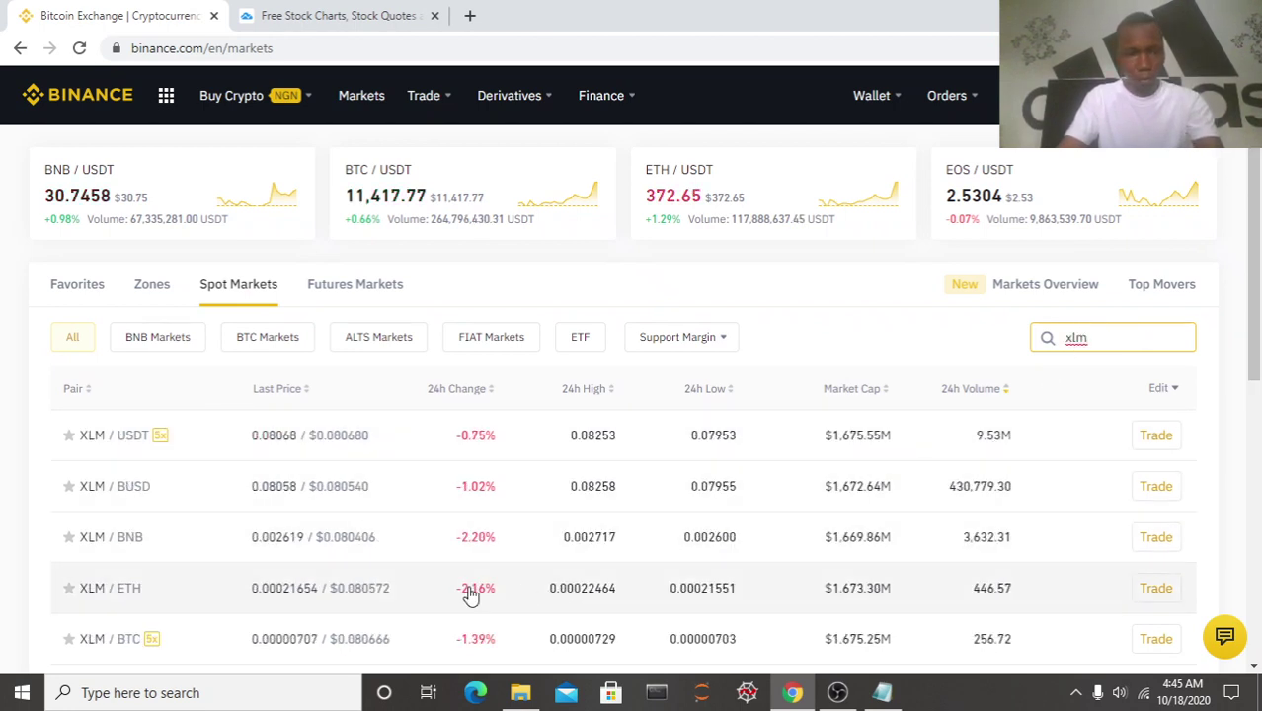
left_click(473, 641)
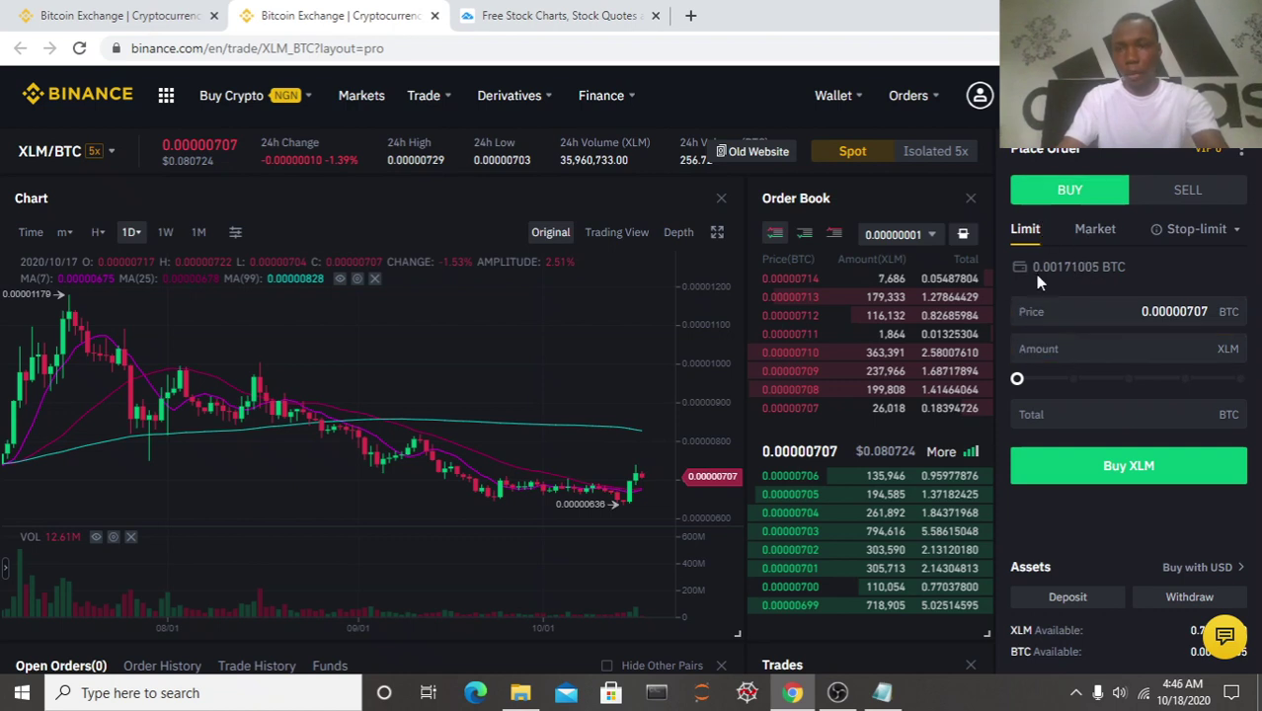
- Place a market buy of XLM using 100% of the BTC balance
left_click(1093, 229)
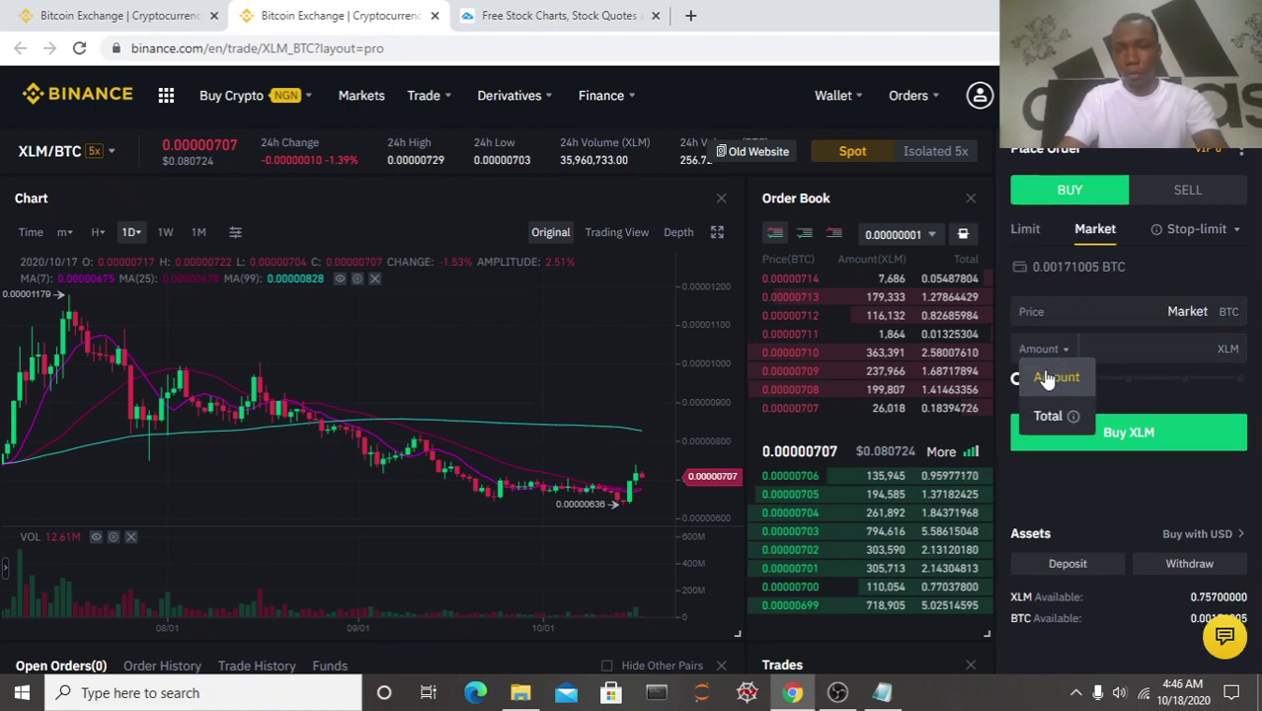
left_click_drag(1016, 381, 1240, 380)
left_click(1156, 435)
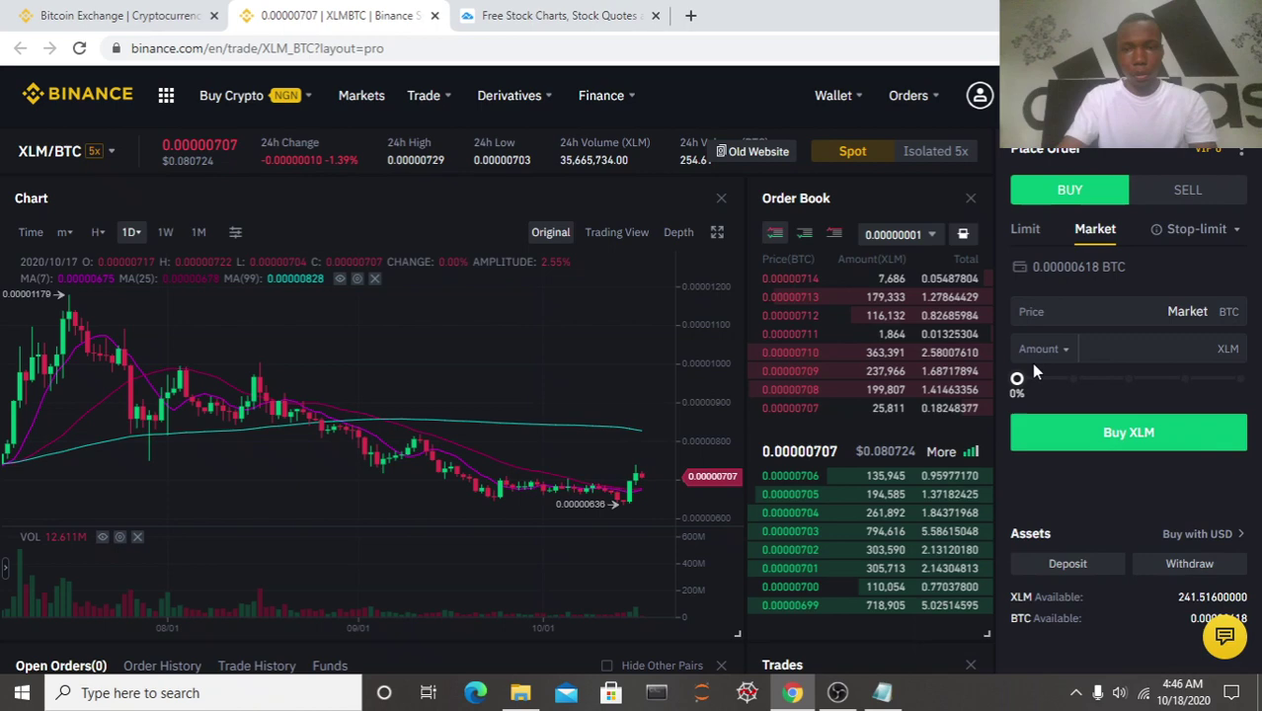
- Check the resulting balance of about 241.5 XLM and bring back the signal notes
scroll(1037, 361, "down", 1)
scroll(1037, 368, "down", 1)
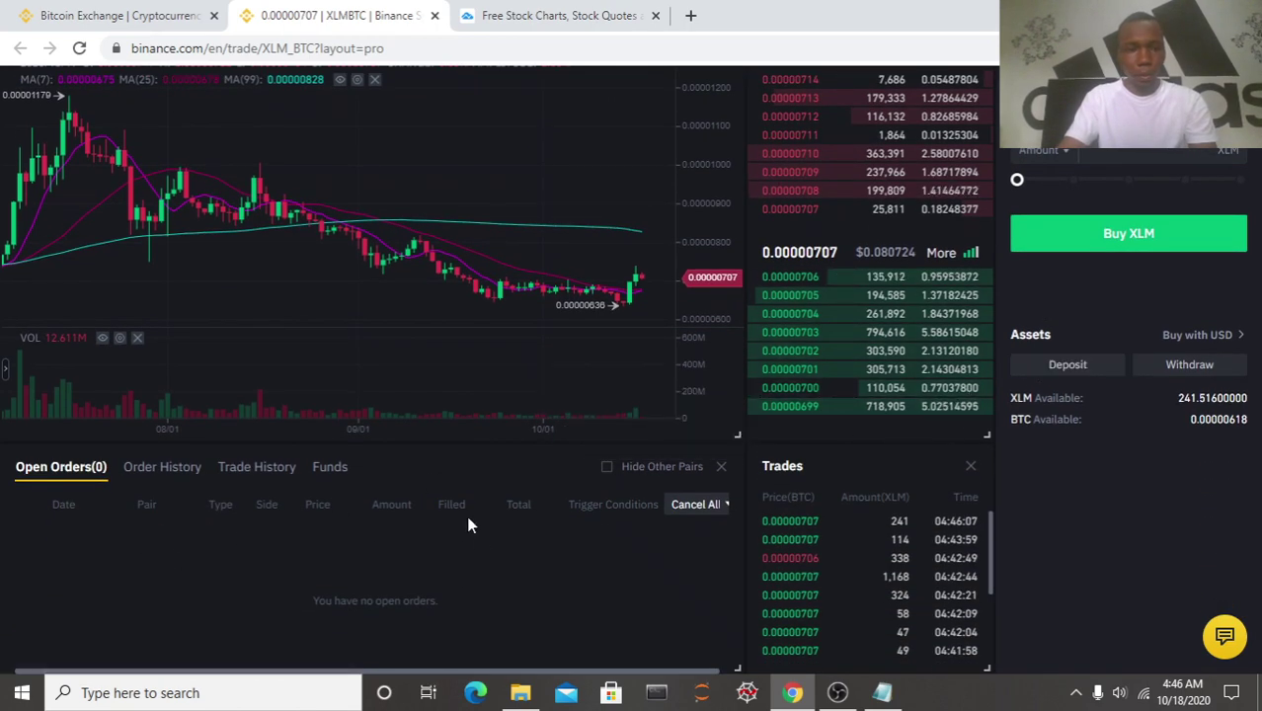
scroll(1117, 495, "up", 2)
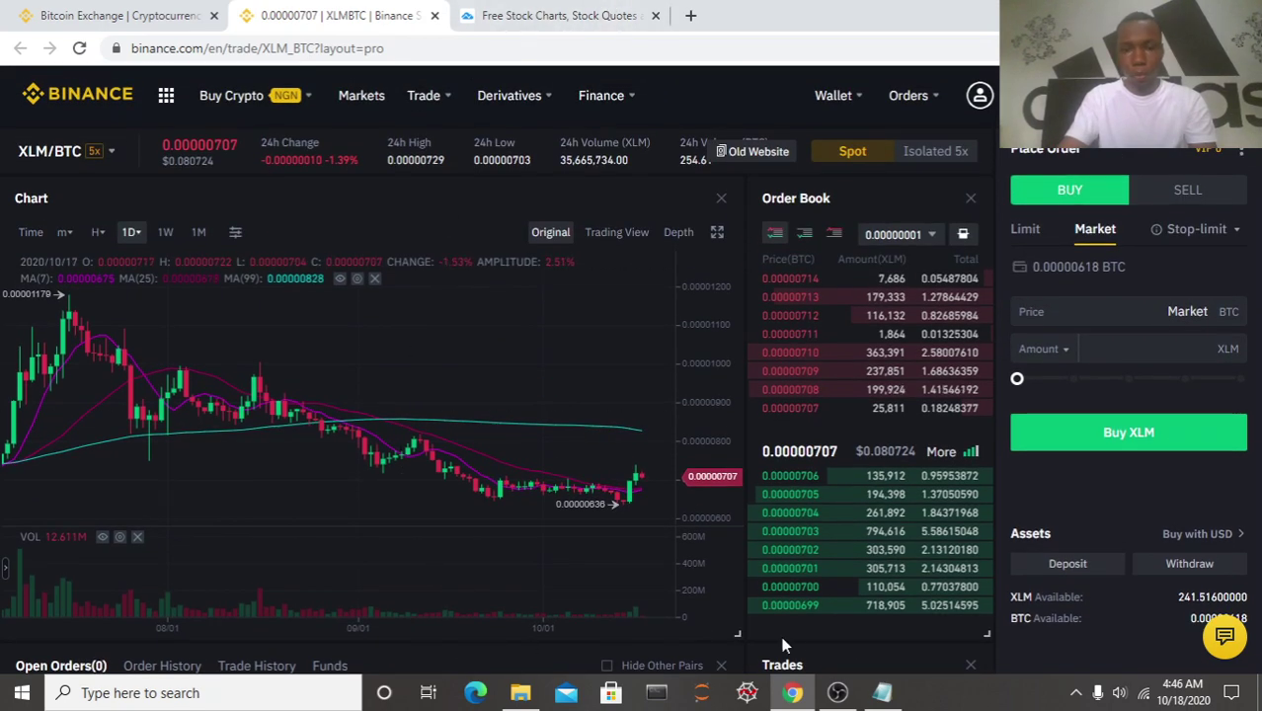
left_click(882, 692)
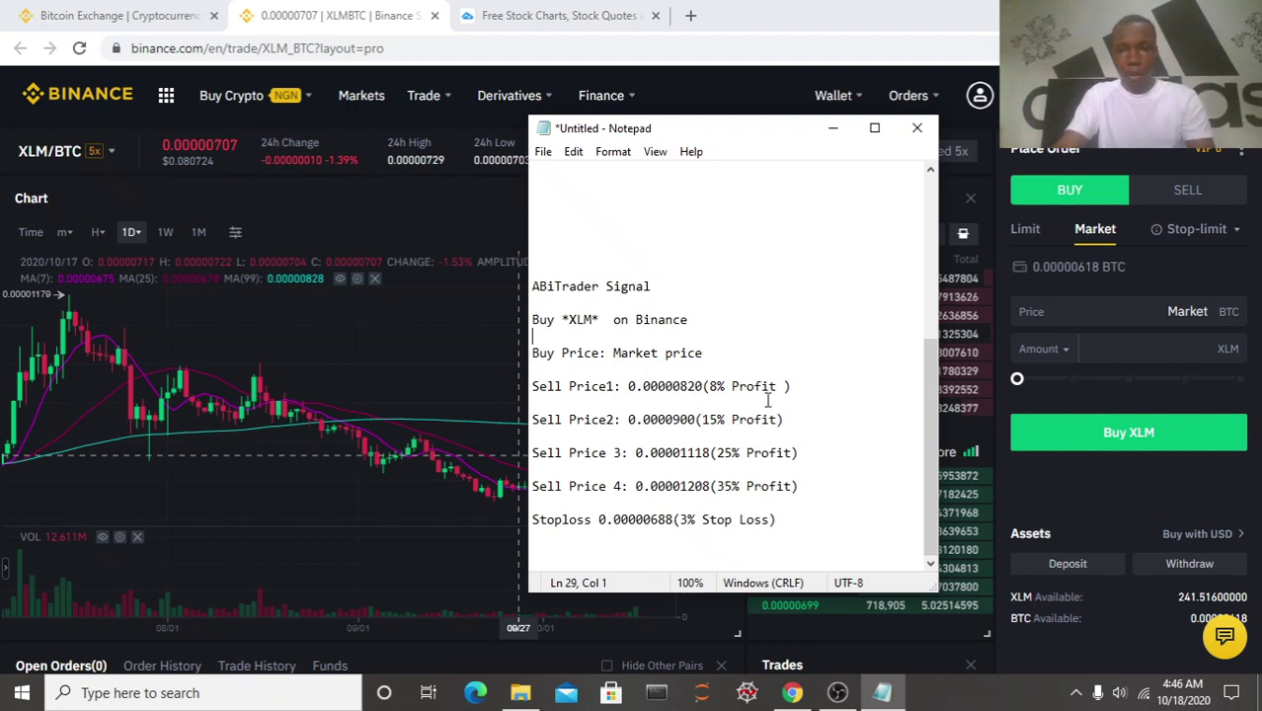
- Switch the Binance order form to Sell with the OCO order type
left_click(1165, 283)
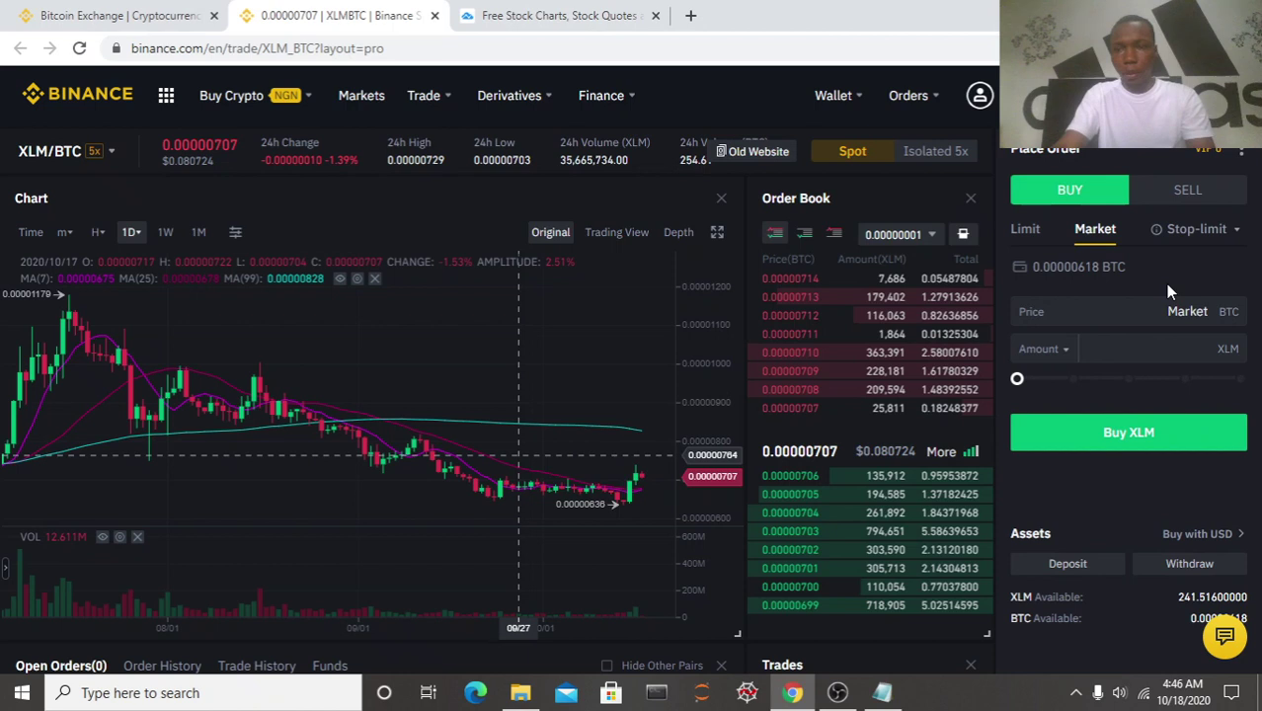
left_click(1191, 197)
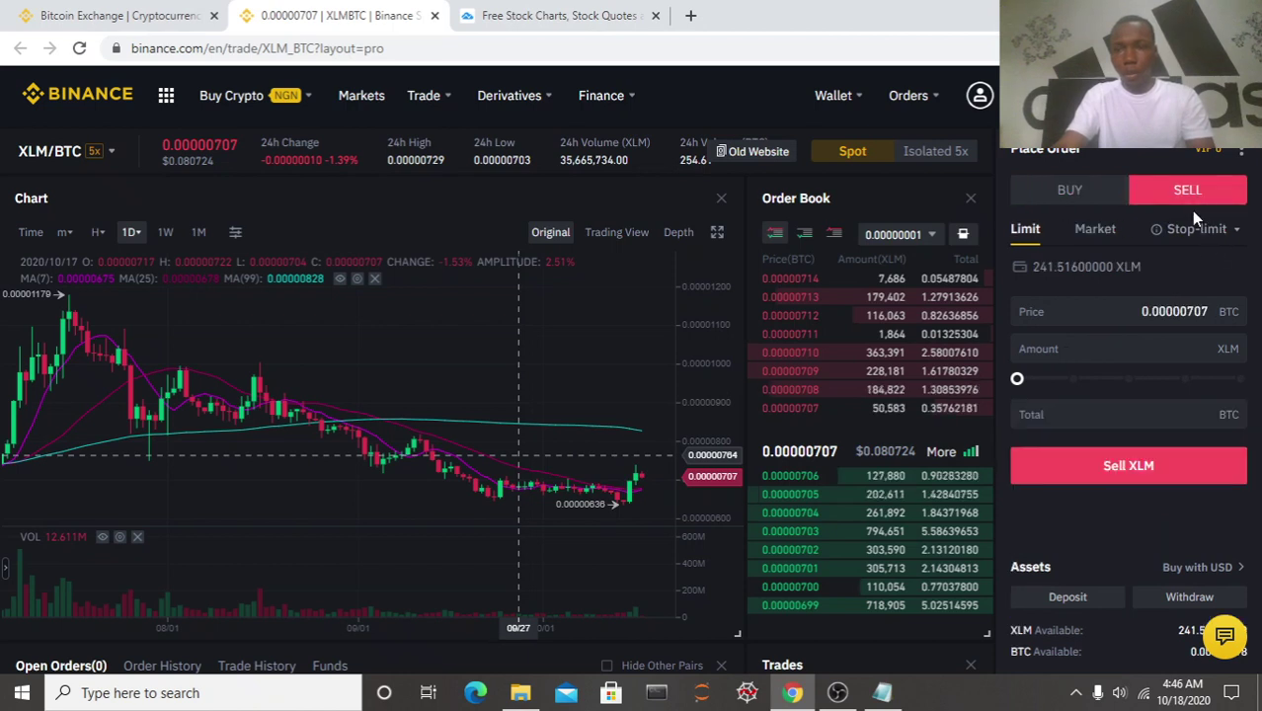
mouse_move(1234, 242)
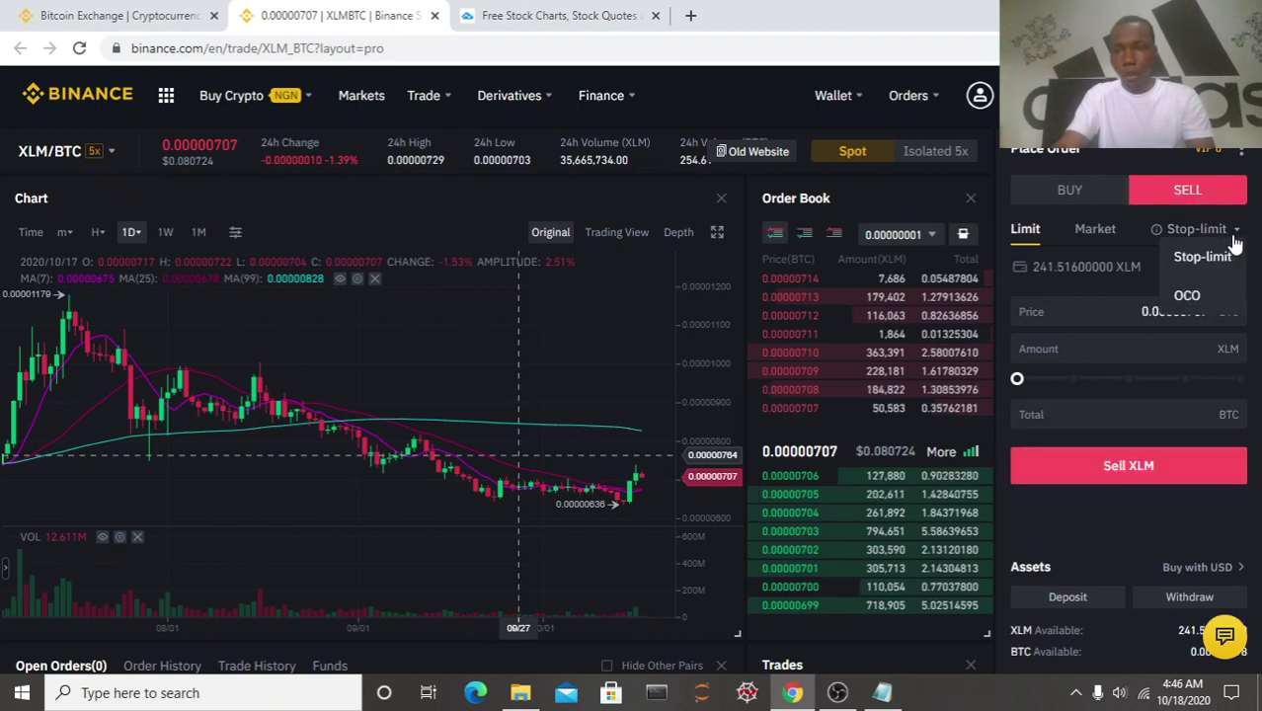
left_click(1193, 297)
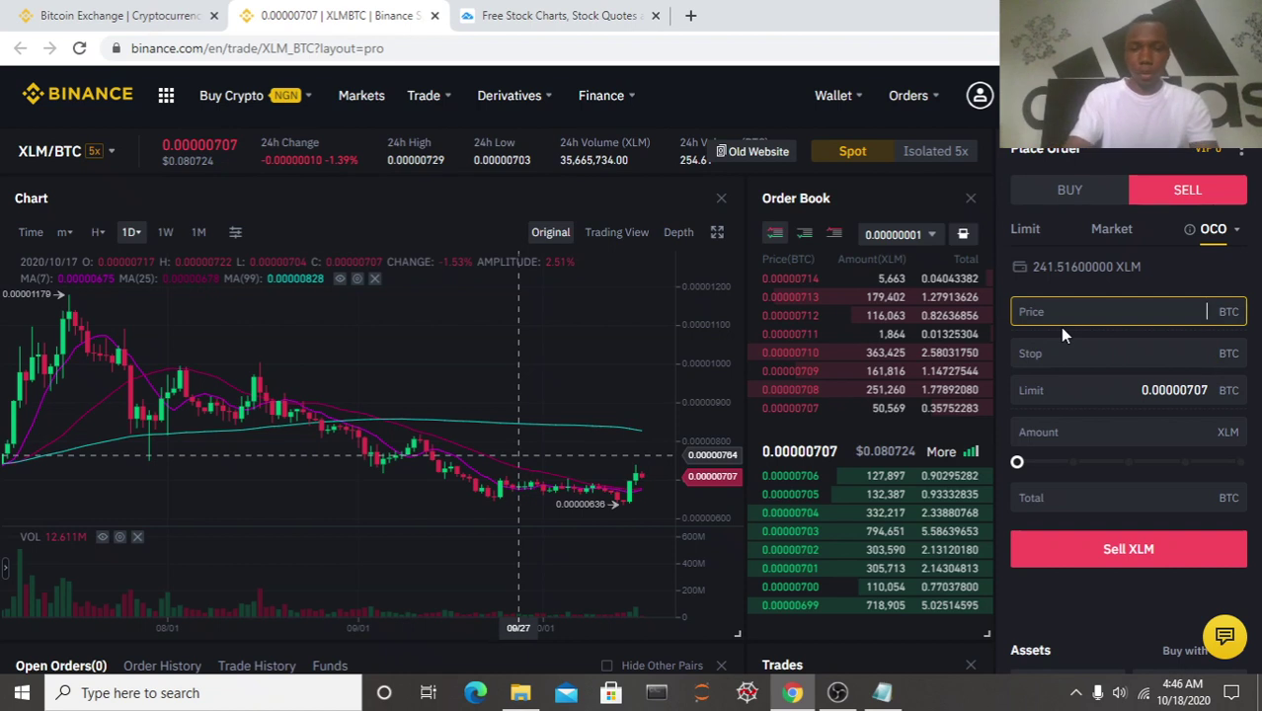
- Enter 0.00000820 BTC as the OCO take-profit Price, the signal's first sell target
type("0")
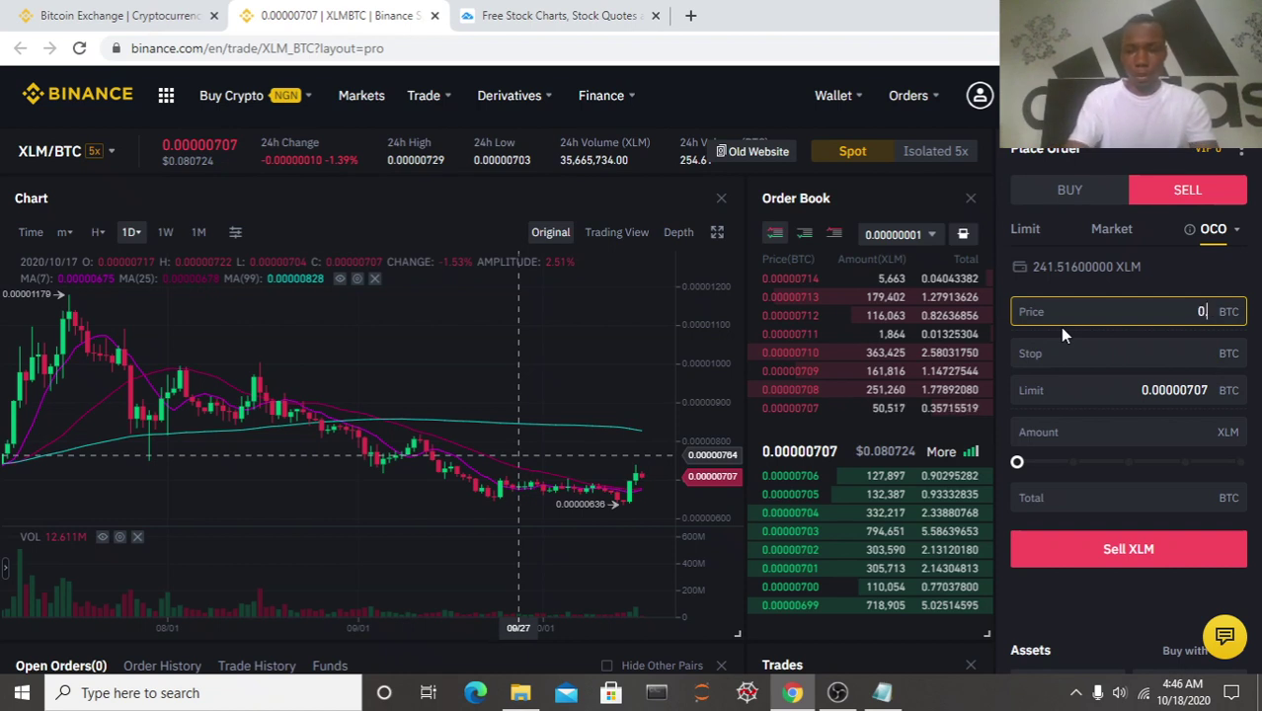
type(".0")
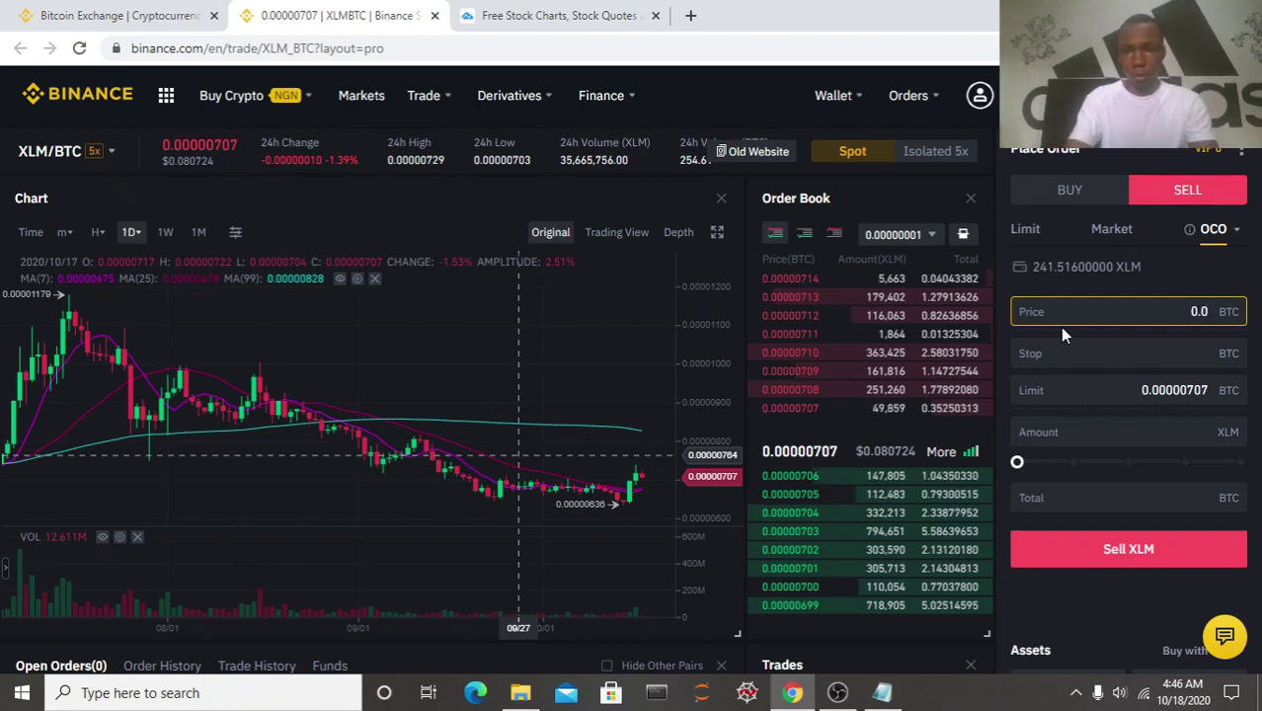
type("0")
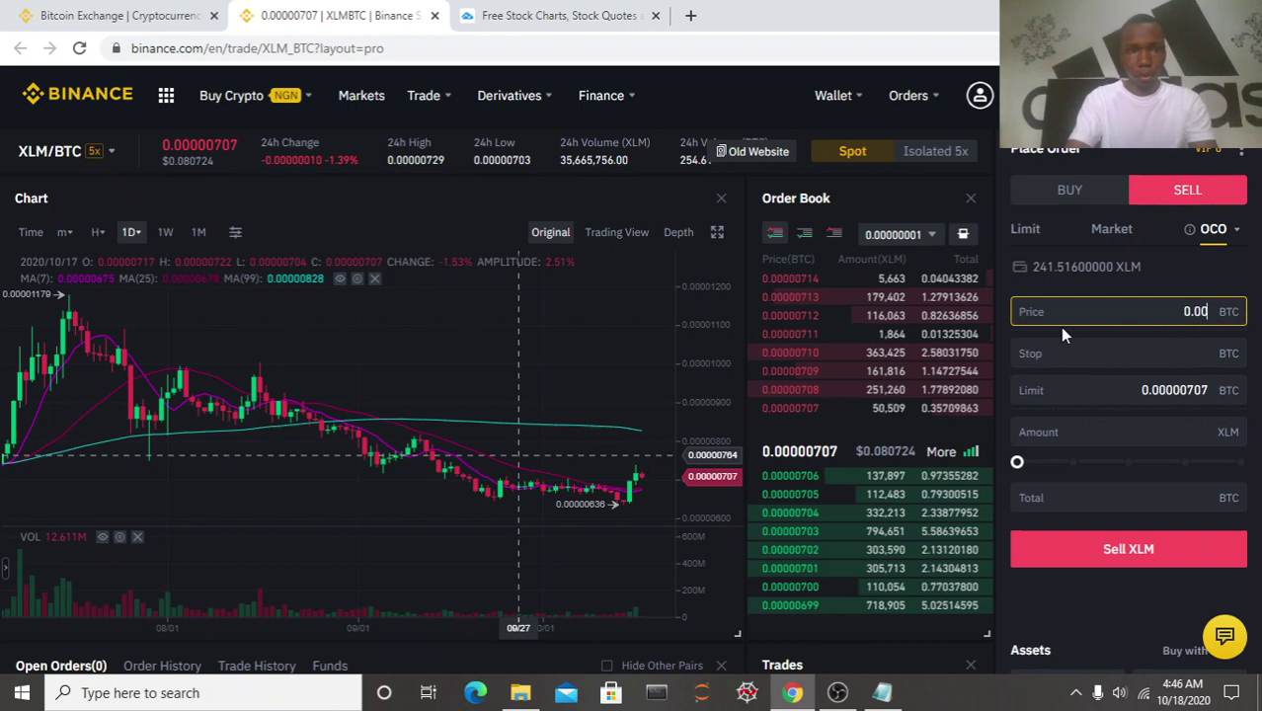
type("00")
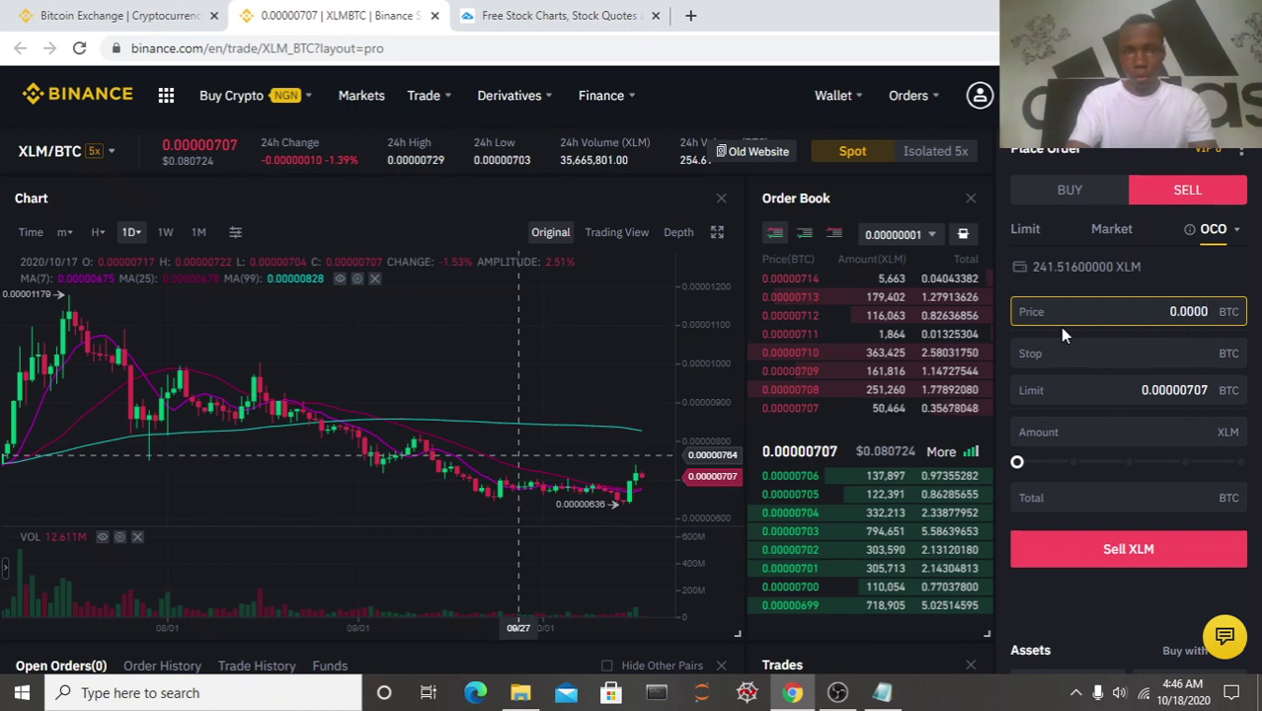
type("0")
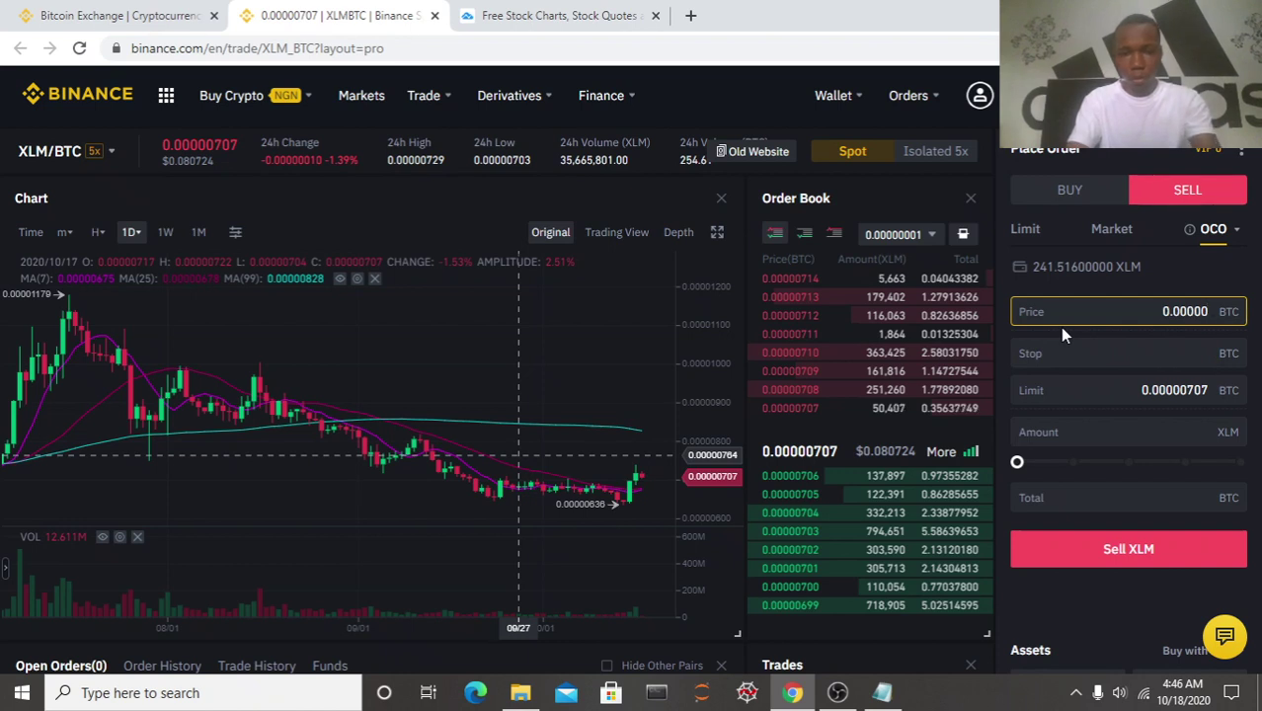
type("6")
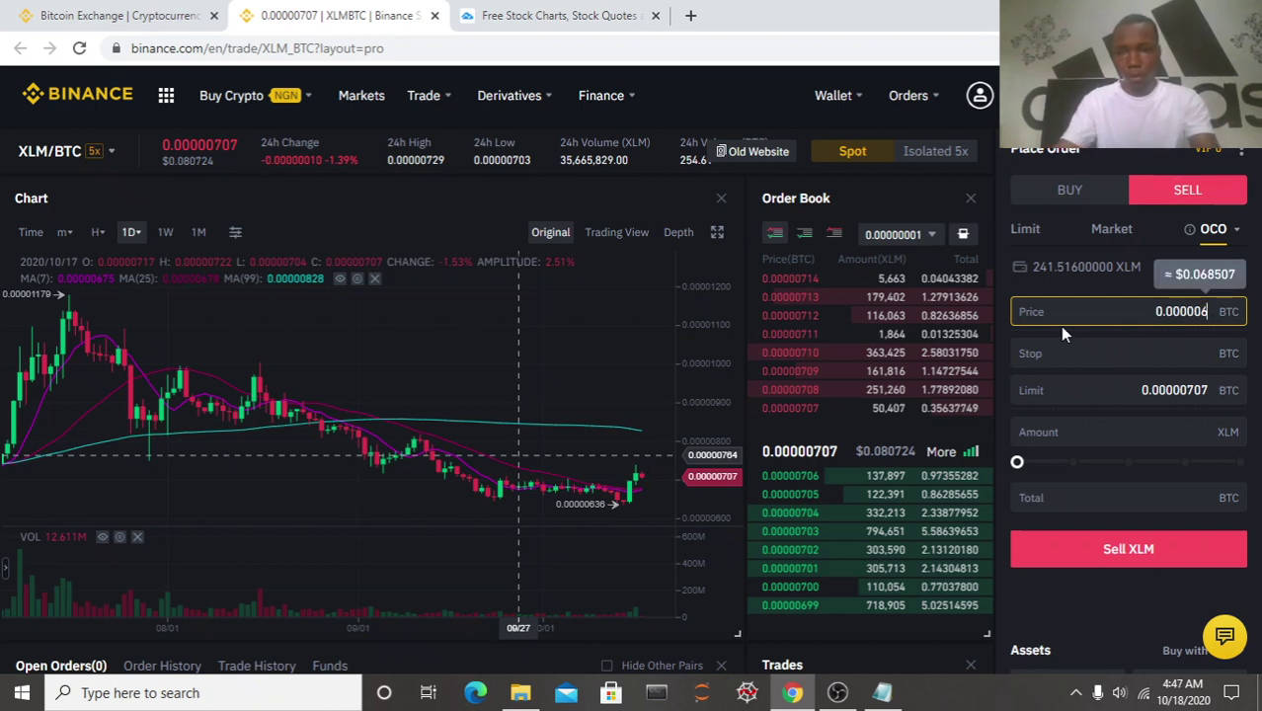
key("BackSpace")
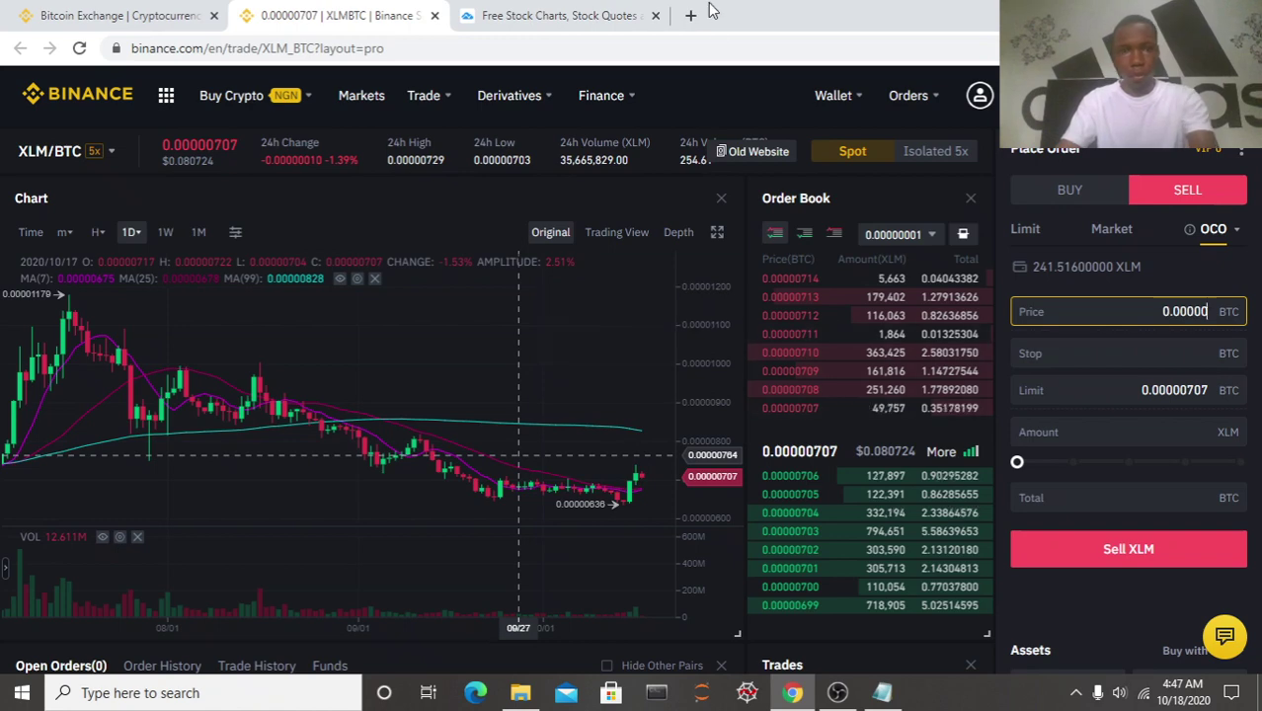
left_click(882, 692)
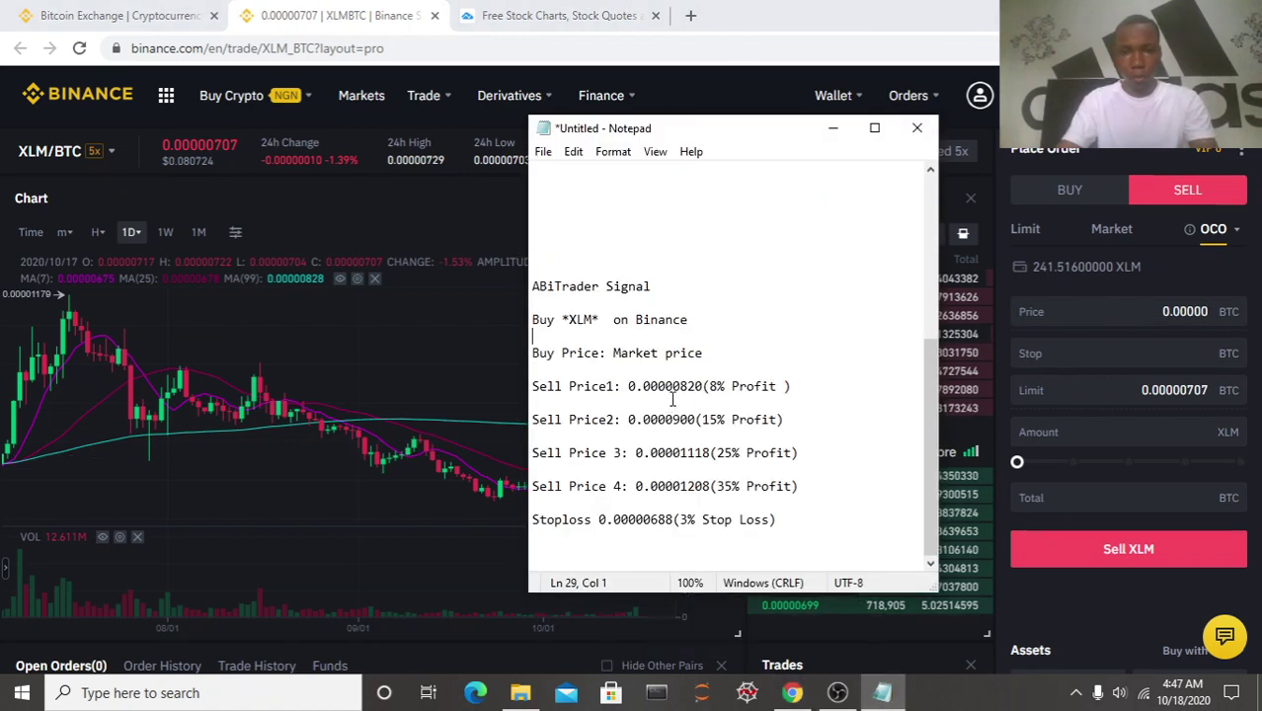
left_click(1202, 311)
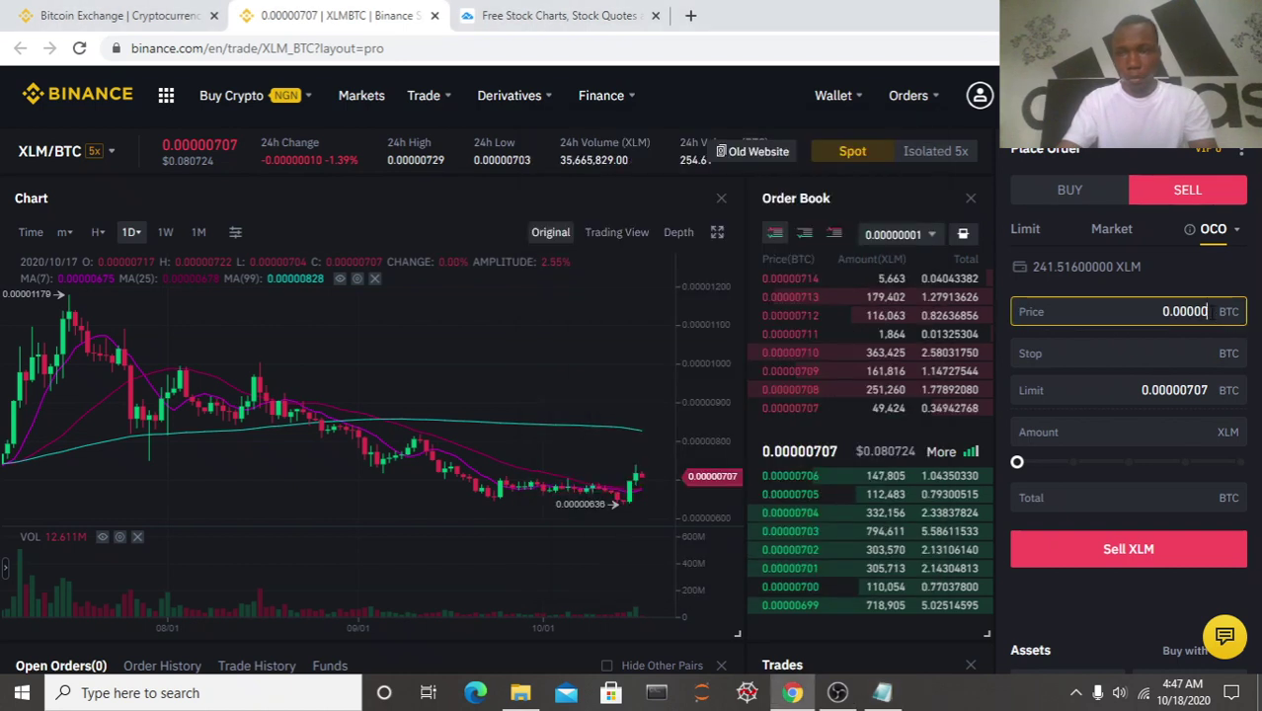
type("0.000008")
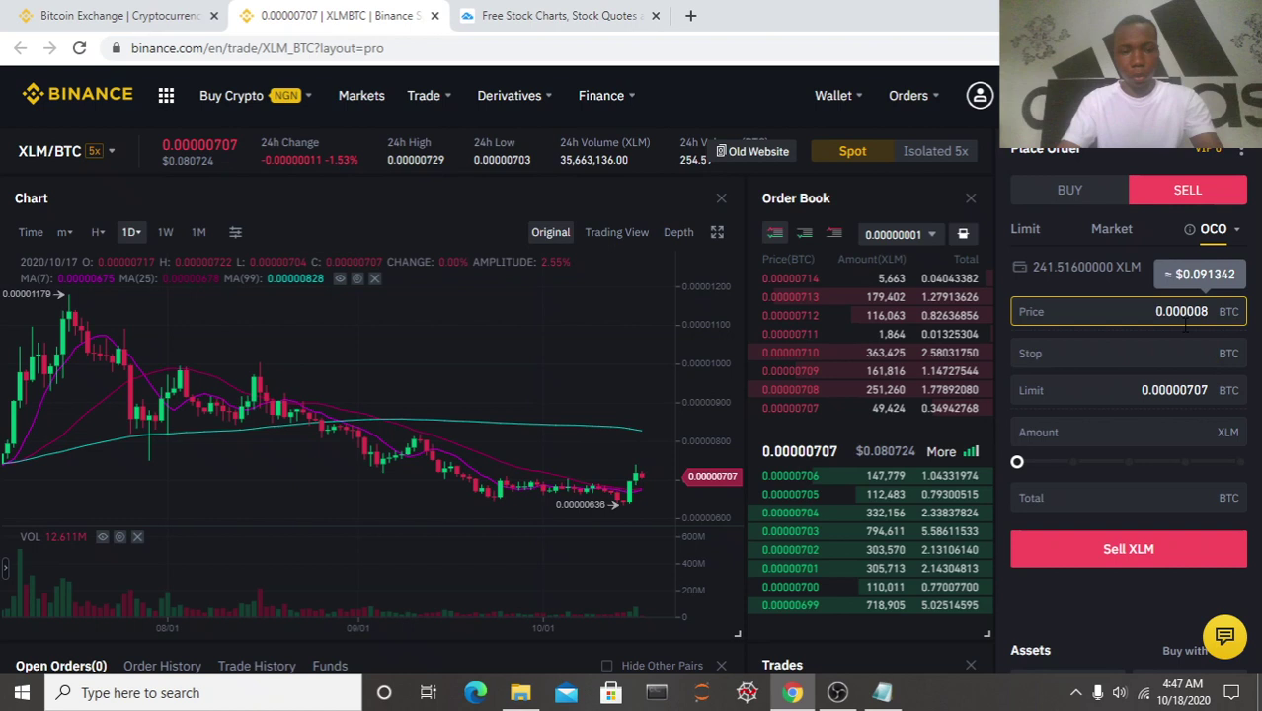
type("20")
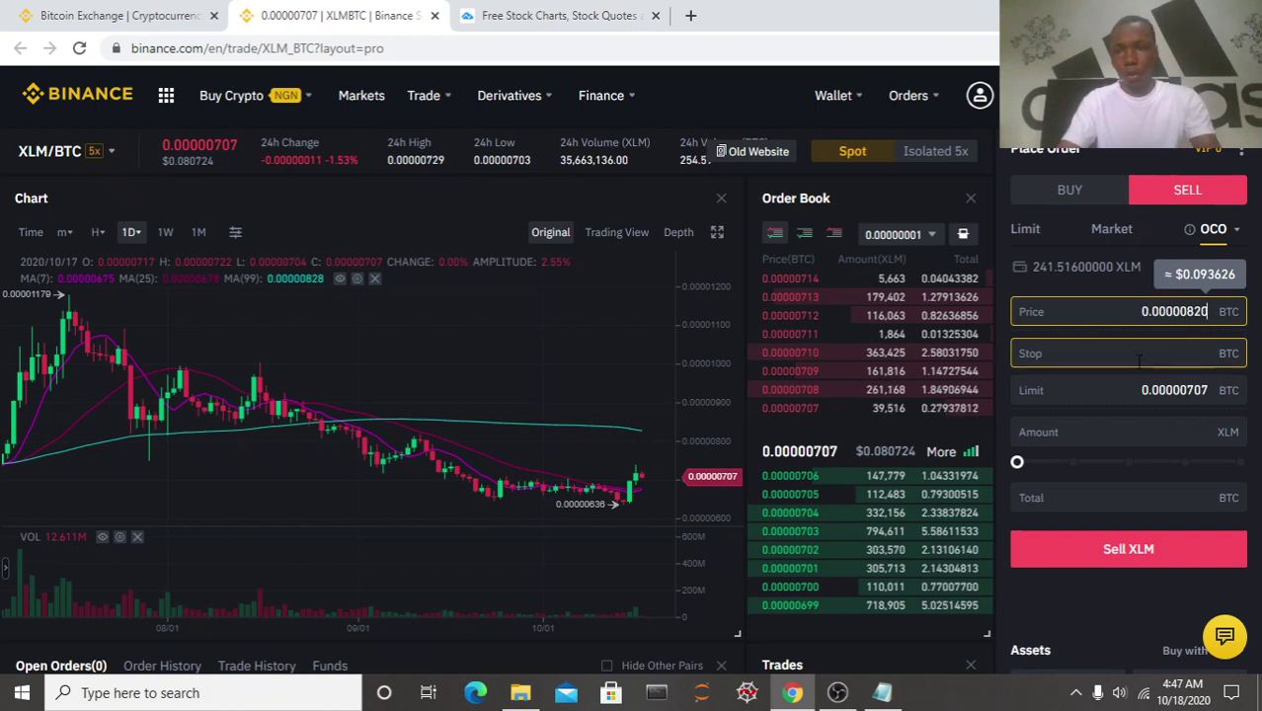
- Change the OCO Limit price from 0.00000707 to 0.00000688 BTC
left_click(1137, 390)
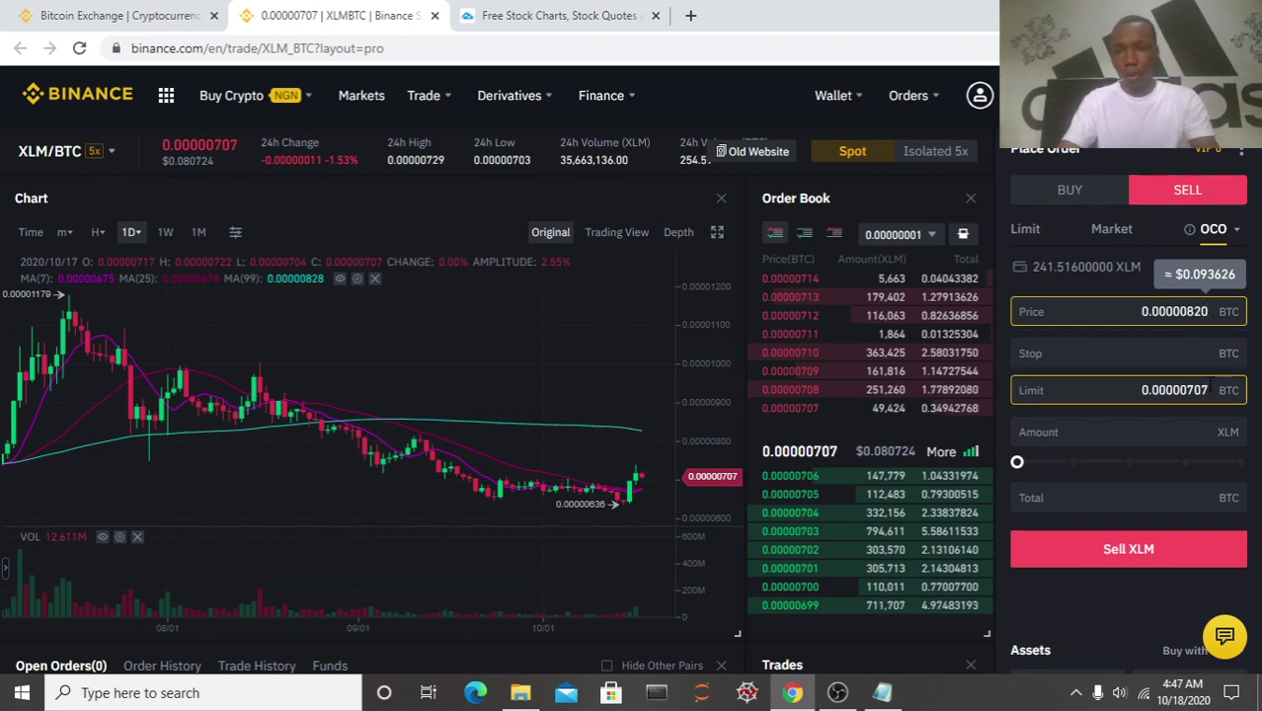
left_click(1206, 380)
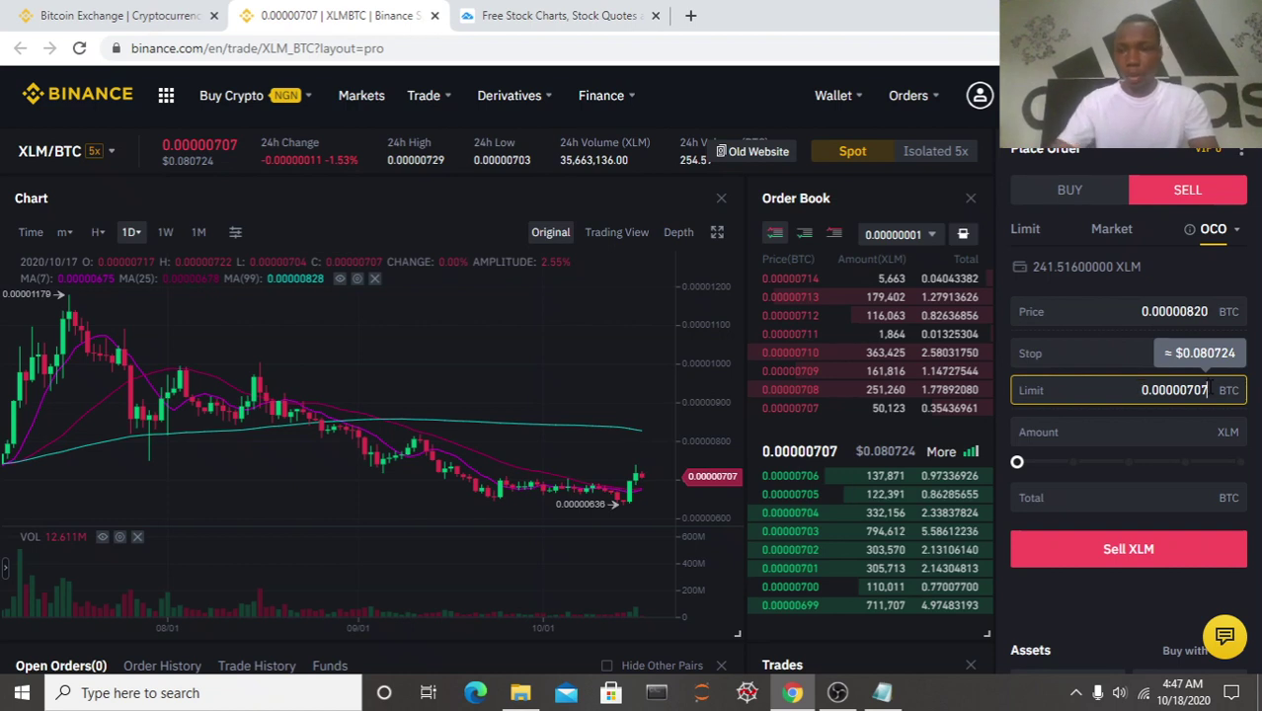
key("BackSpace")
key("BackSpace")
key("BackSpace")
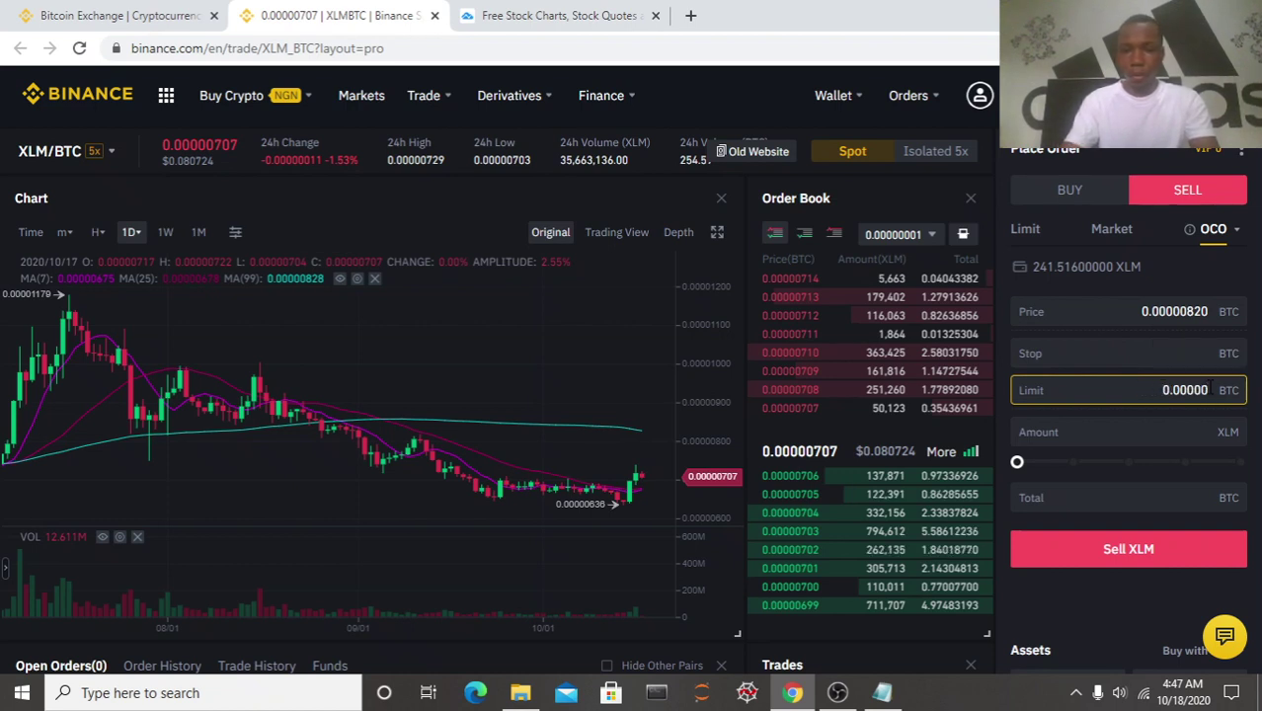
type("6")
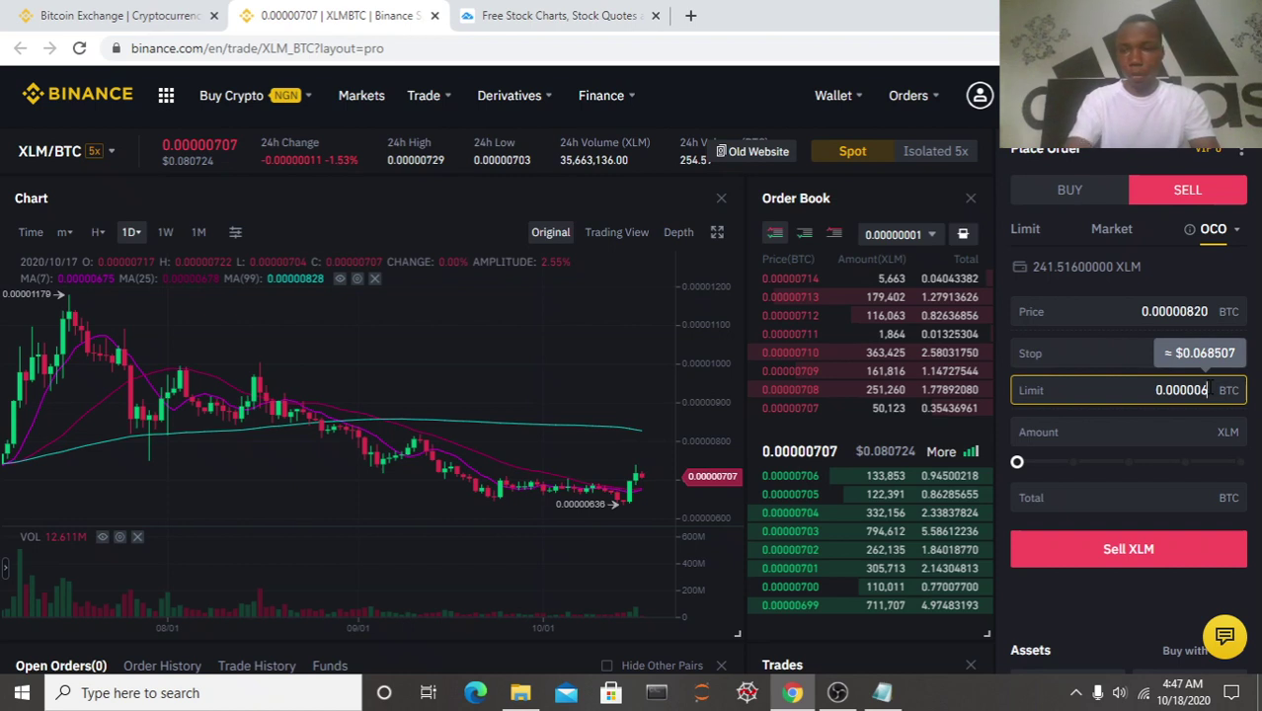
type("88")
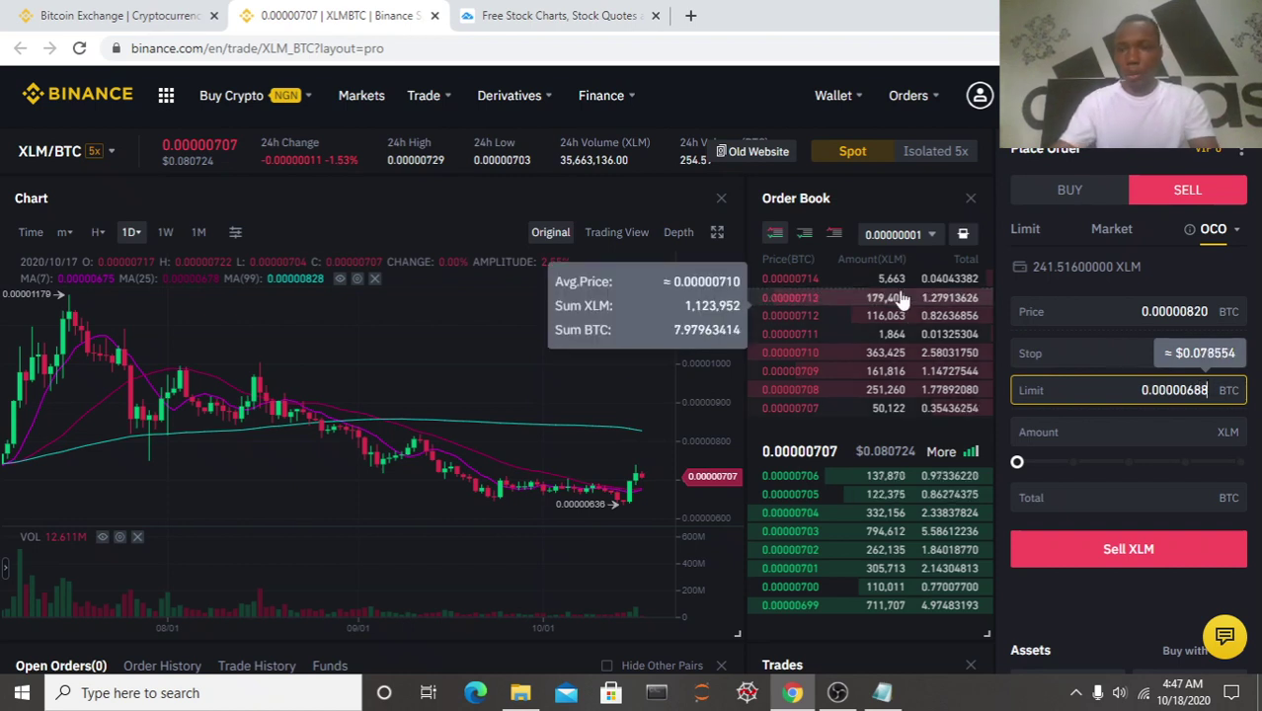
- Enter 0.00000690 BTC in the OCO Stop field
left_click(1070, 355)
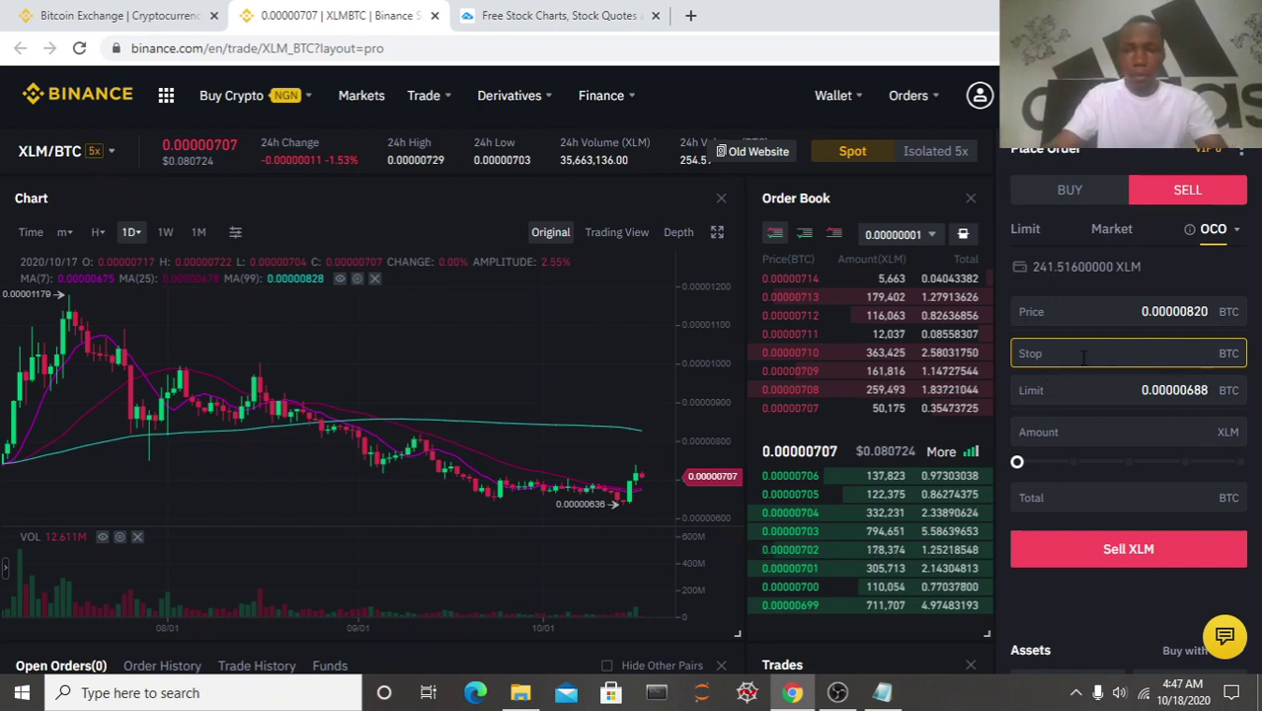
type("0")
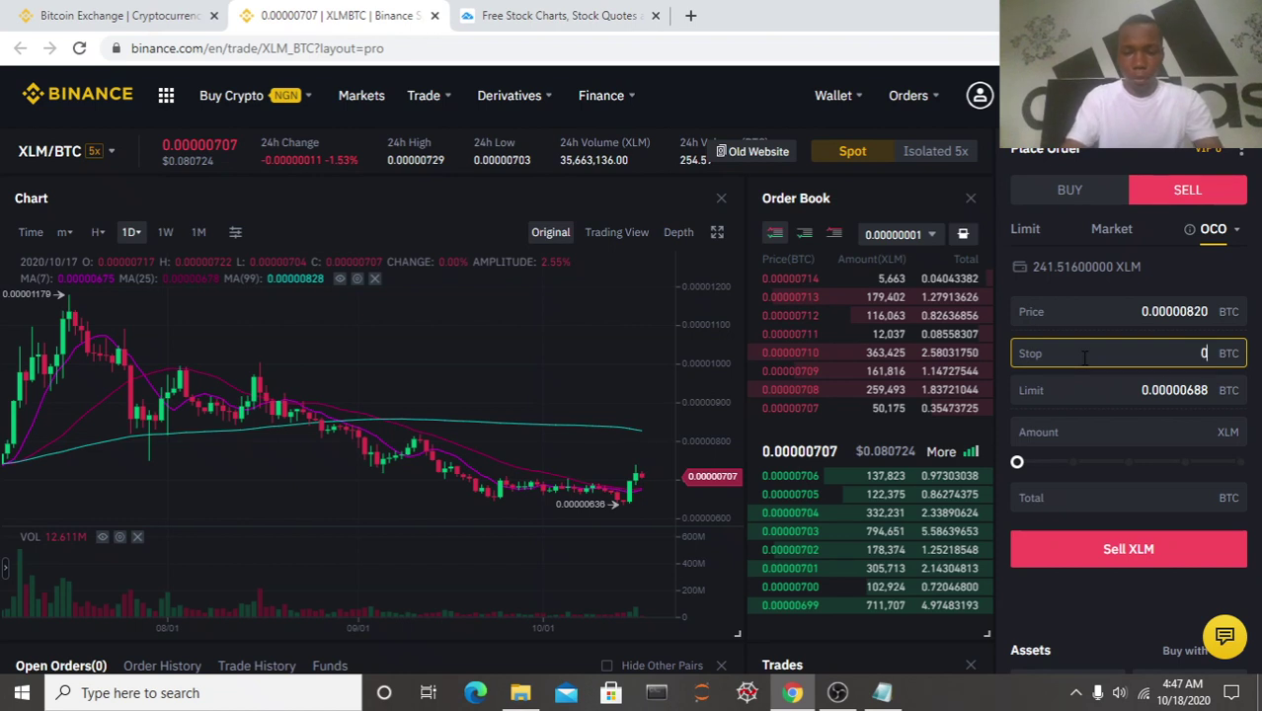
type(".00000")
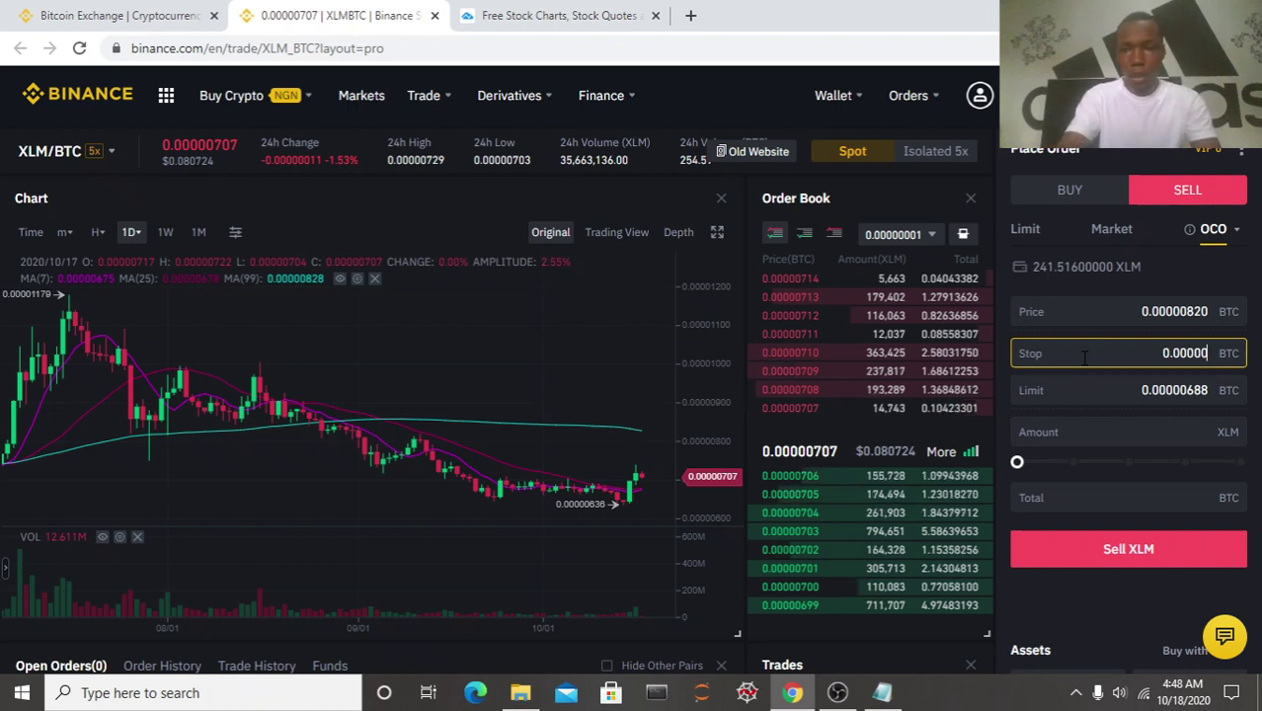
type("6")
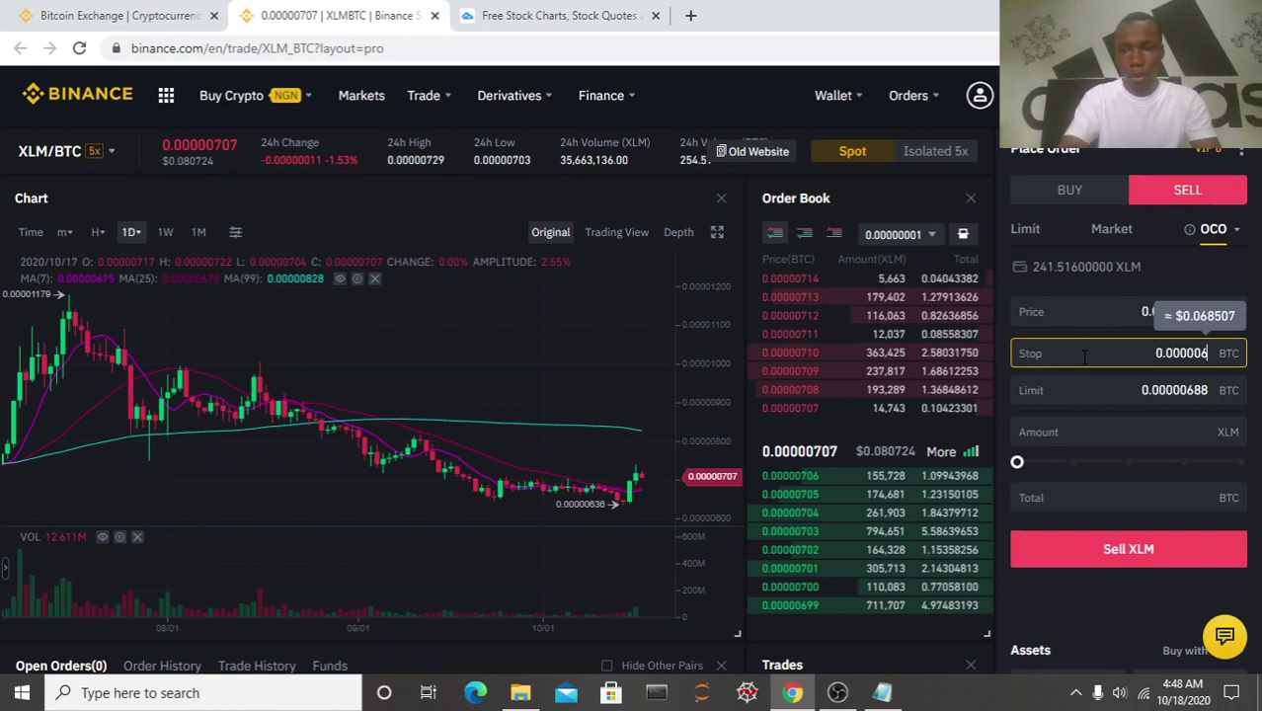
type("90")
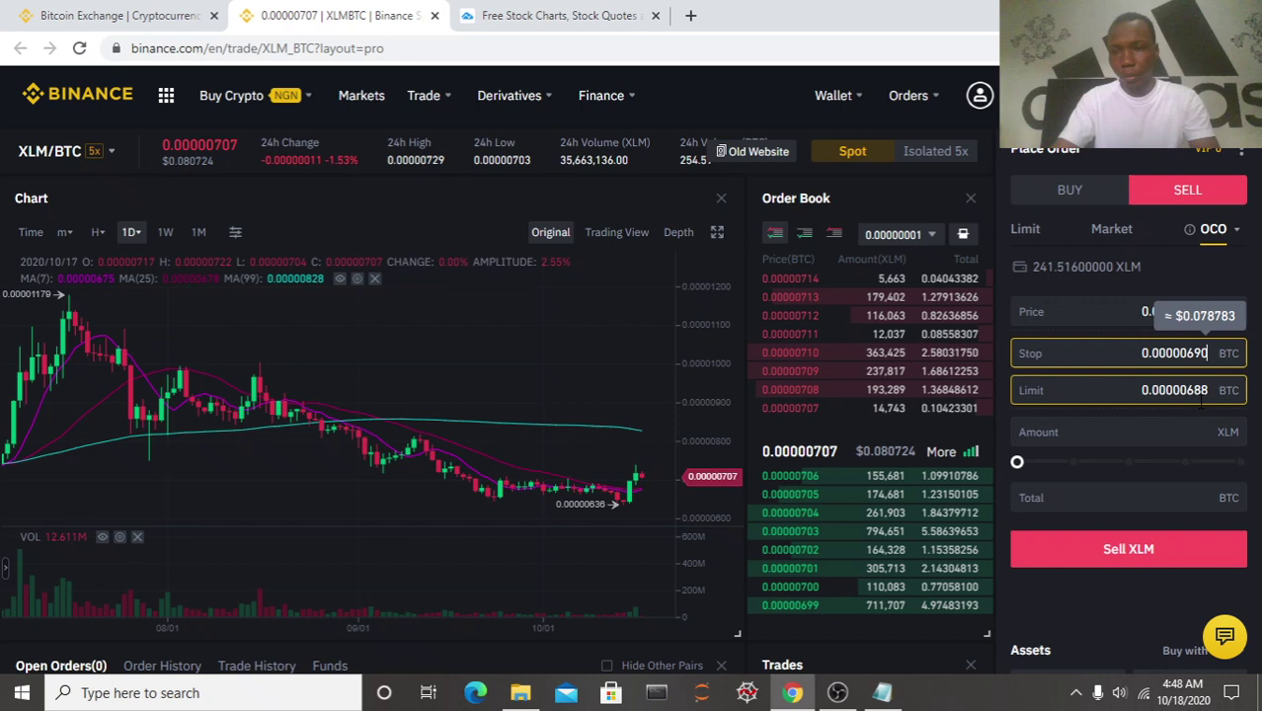
- Set the sell amount to 236 XLM and submit the OCO sell order
left_click(1018, 461)
left_click_drag(1020, 461, 1235, 462)
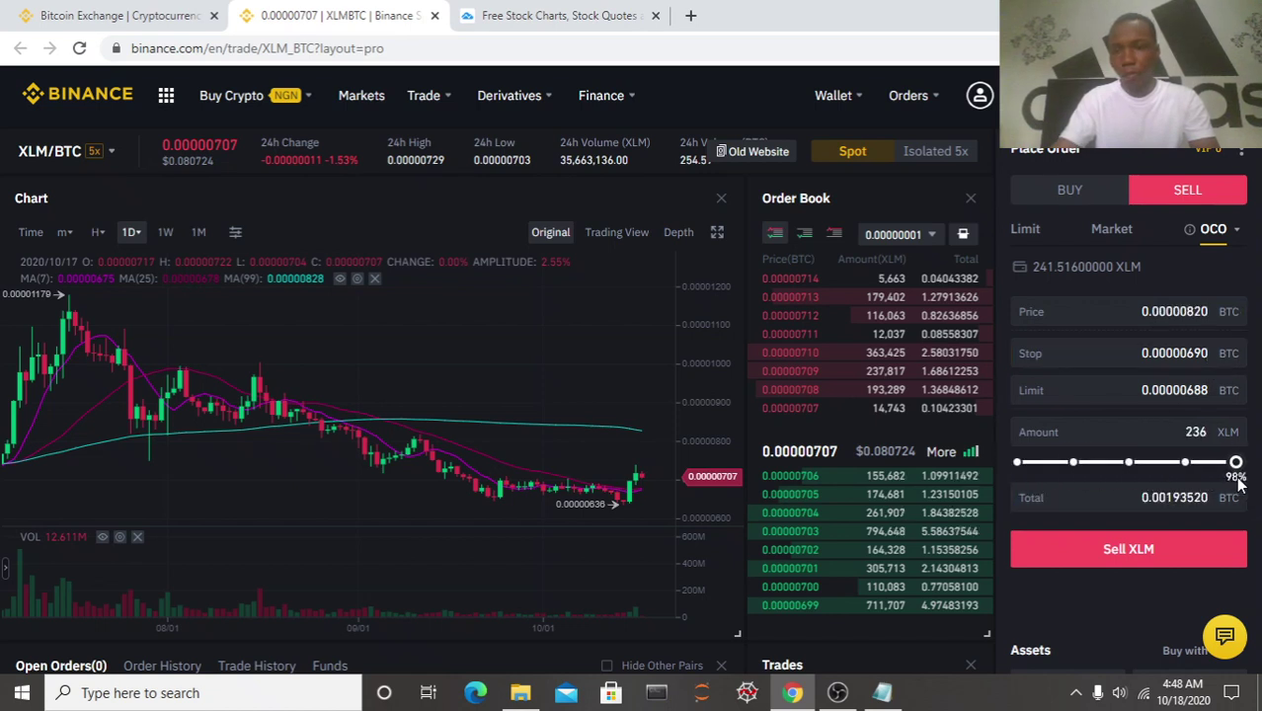
left_click(1166, 555)
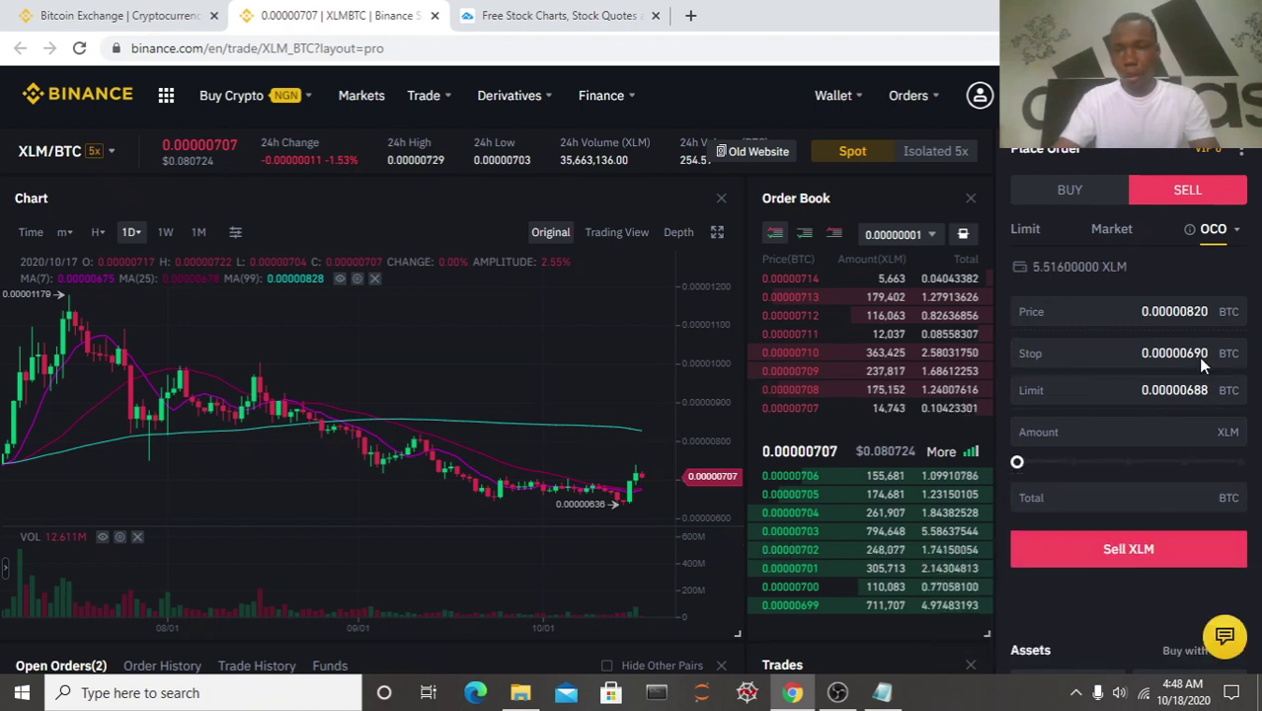
scroll(1070, 407, "down", 2)
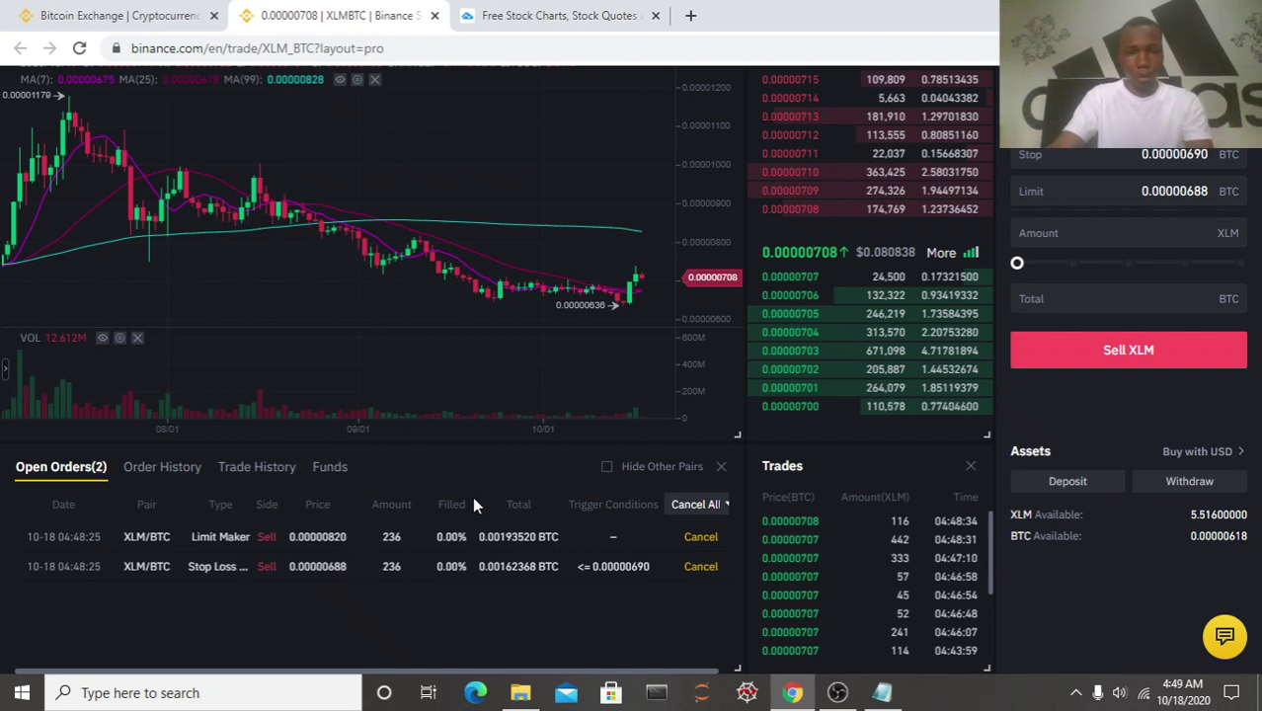
scroll(562, 434, "up", 1)
scroll(563, 434, "up", 1)
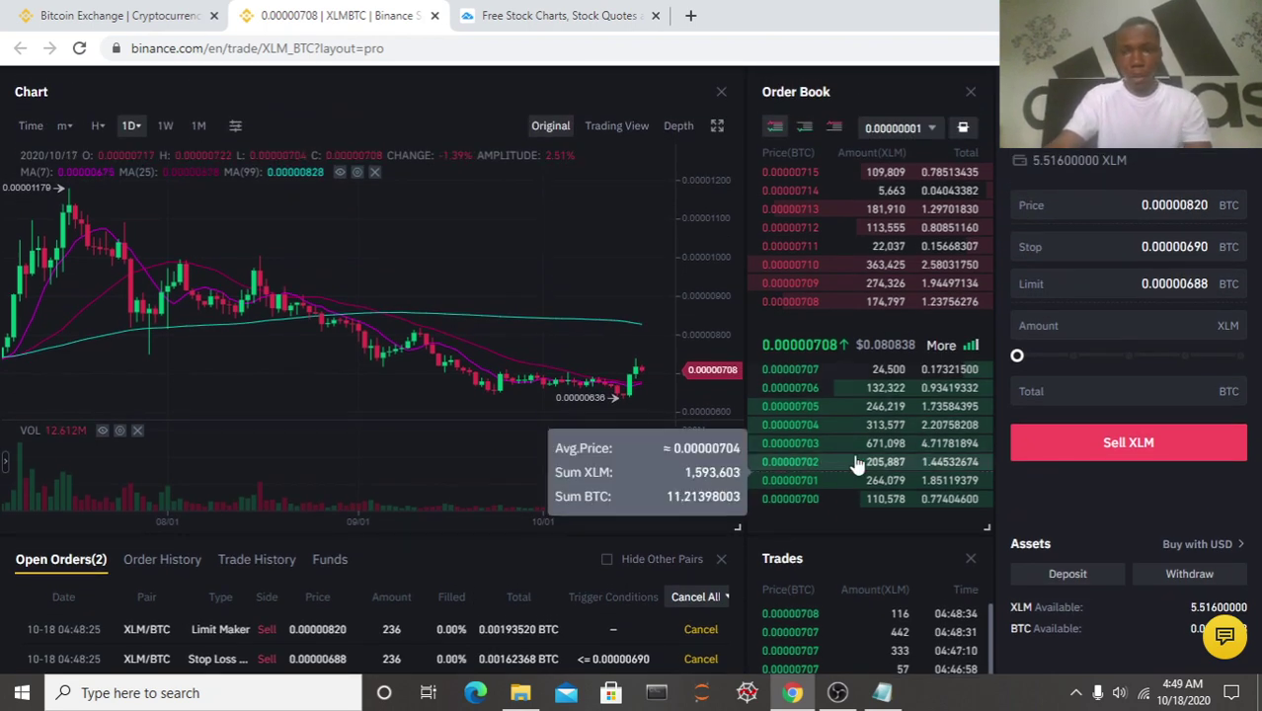
scroll(872, 476, "up", 1)
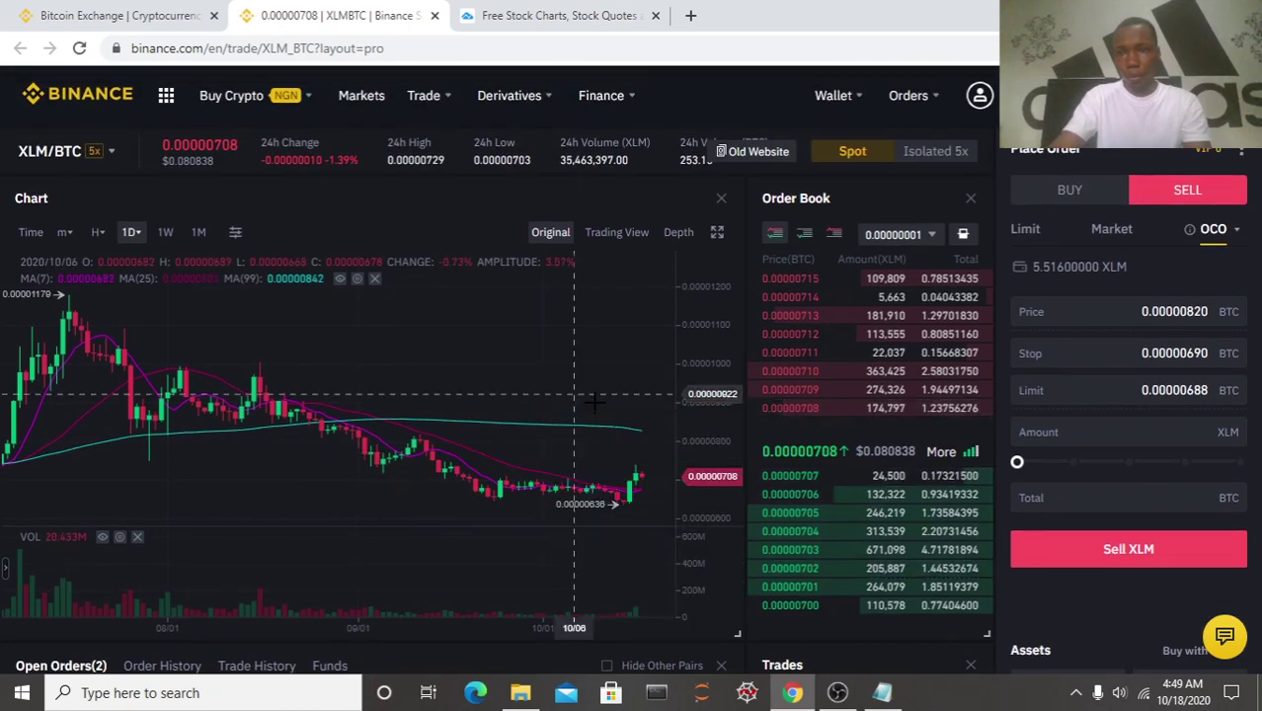
mouse_move(974, 208)
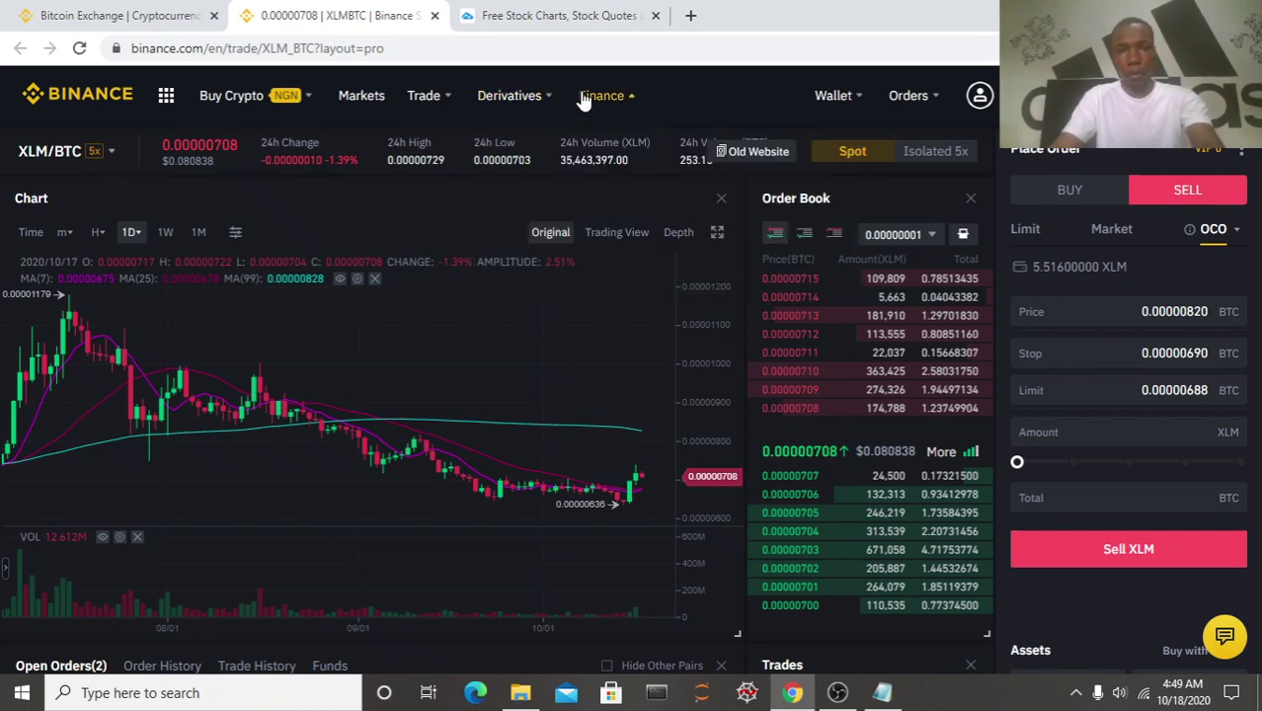
mouse_move(598, 96)
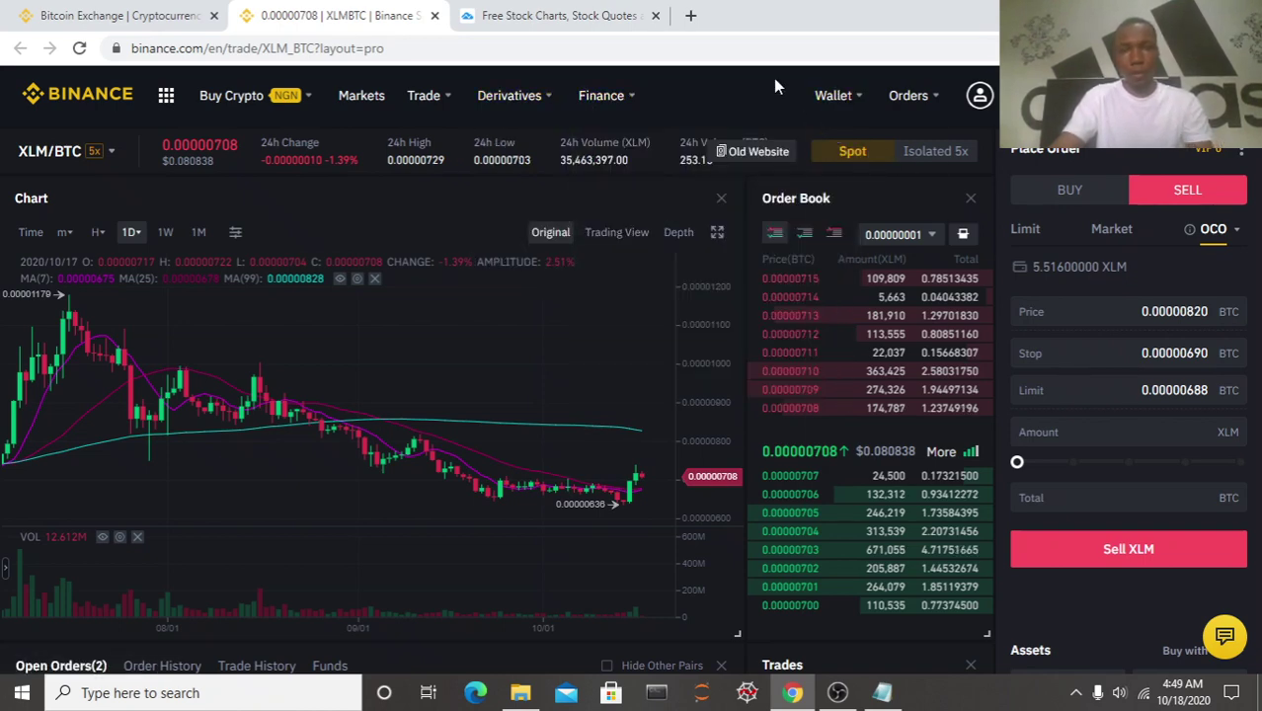